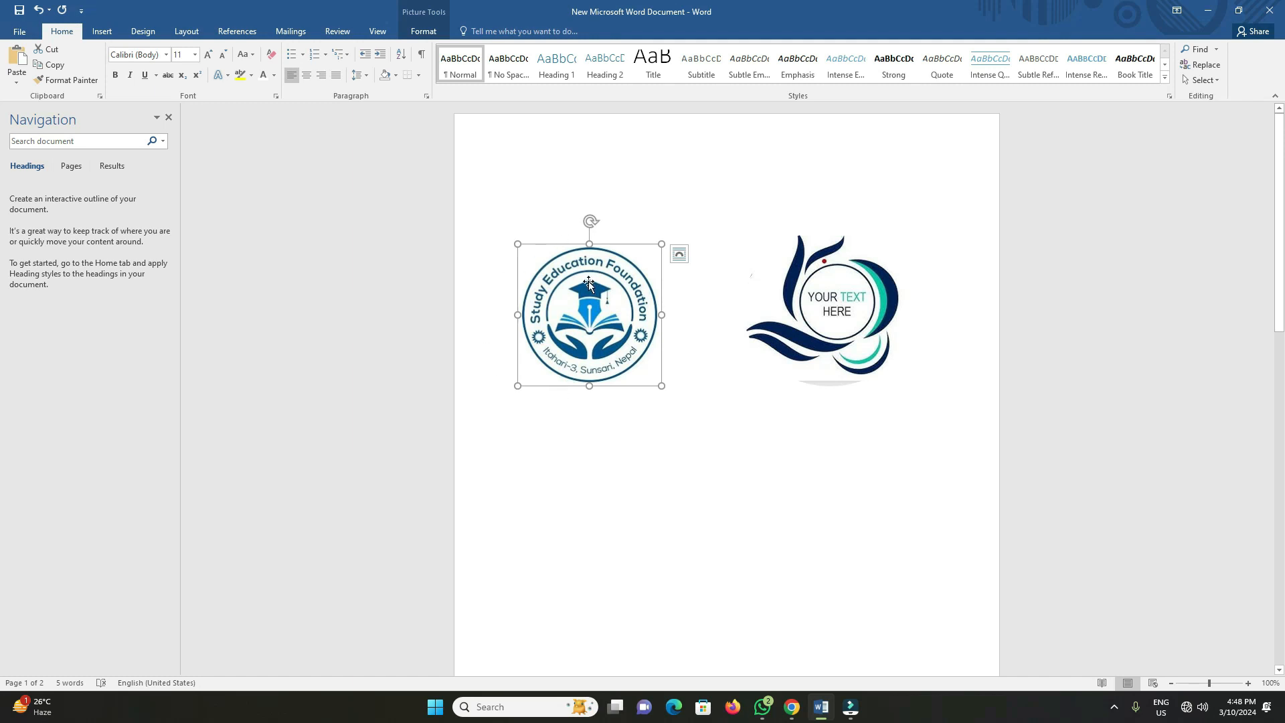
- Insert a 1" × 1" circle below the Study Education Foundation reference logo
click(102, 31)
click(202, 81)
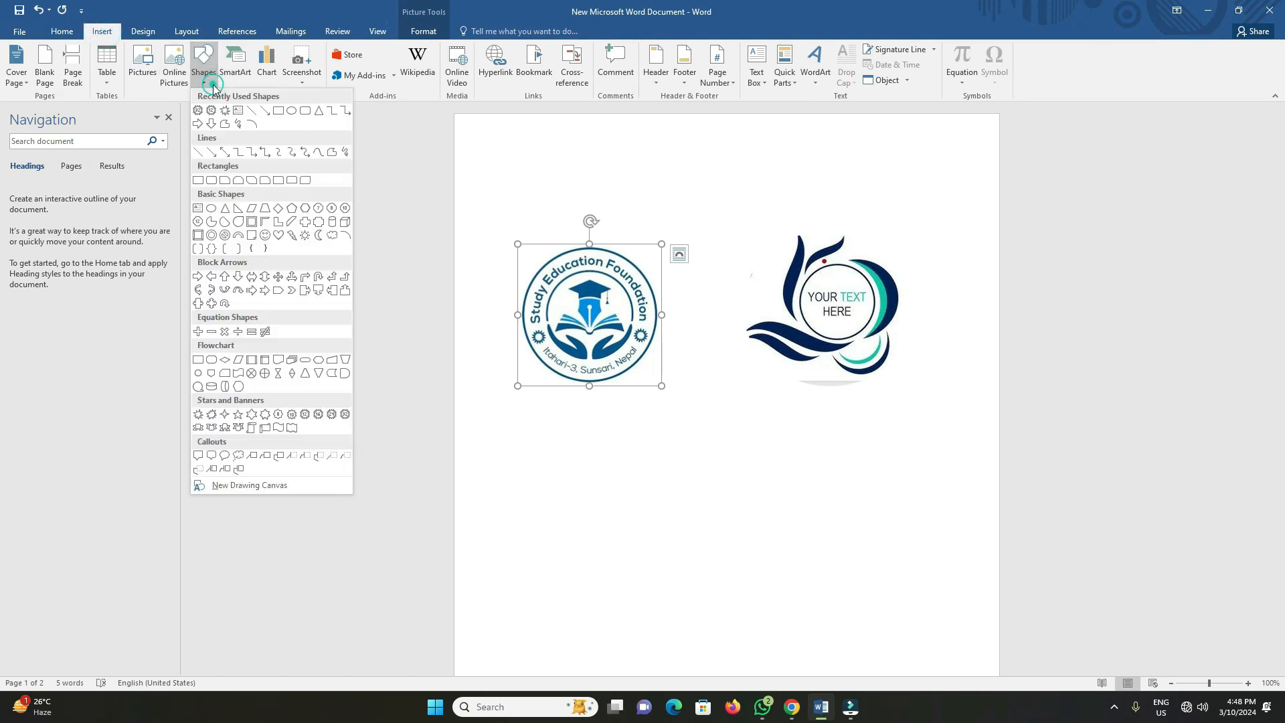
click(293, 112)
click(534, 454)
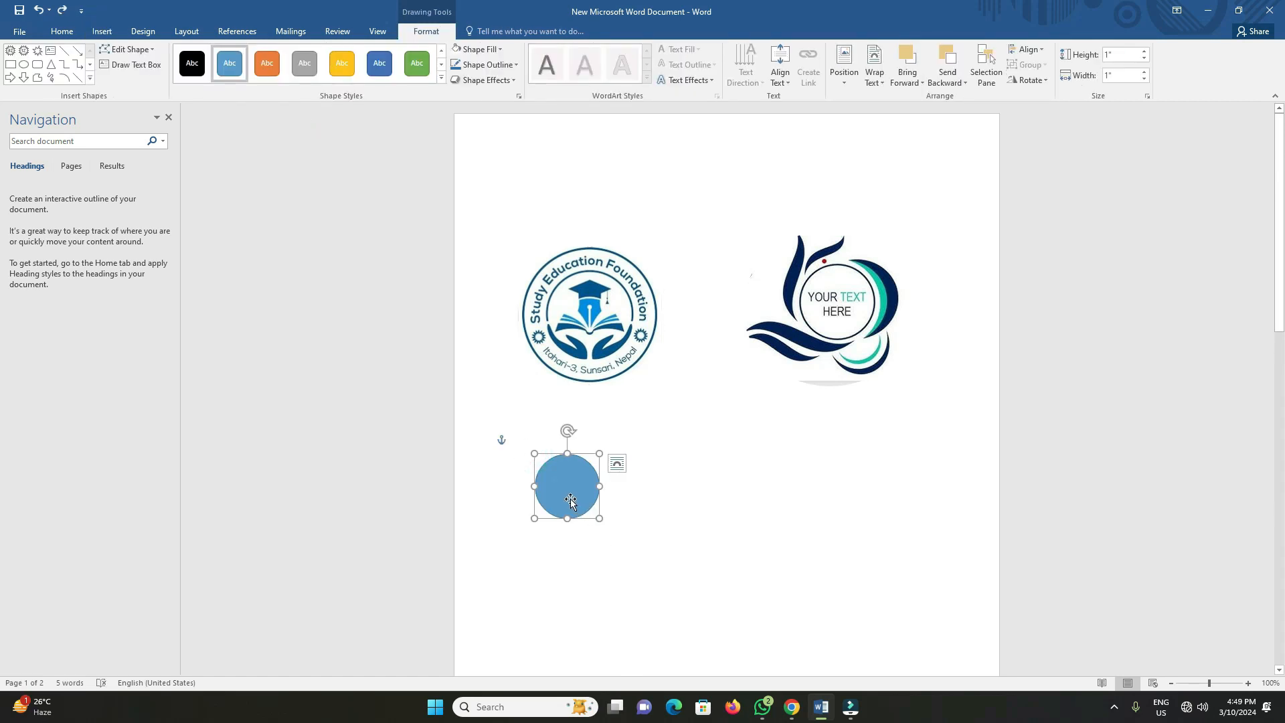
- Match the circle to the reference logo's outer ring at 2.04" × 2.04" and place it below the logo
drag(571, 496, 593, 329)
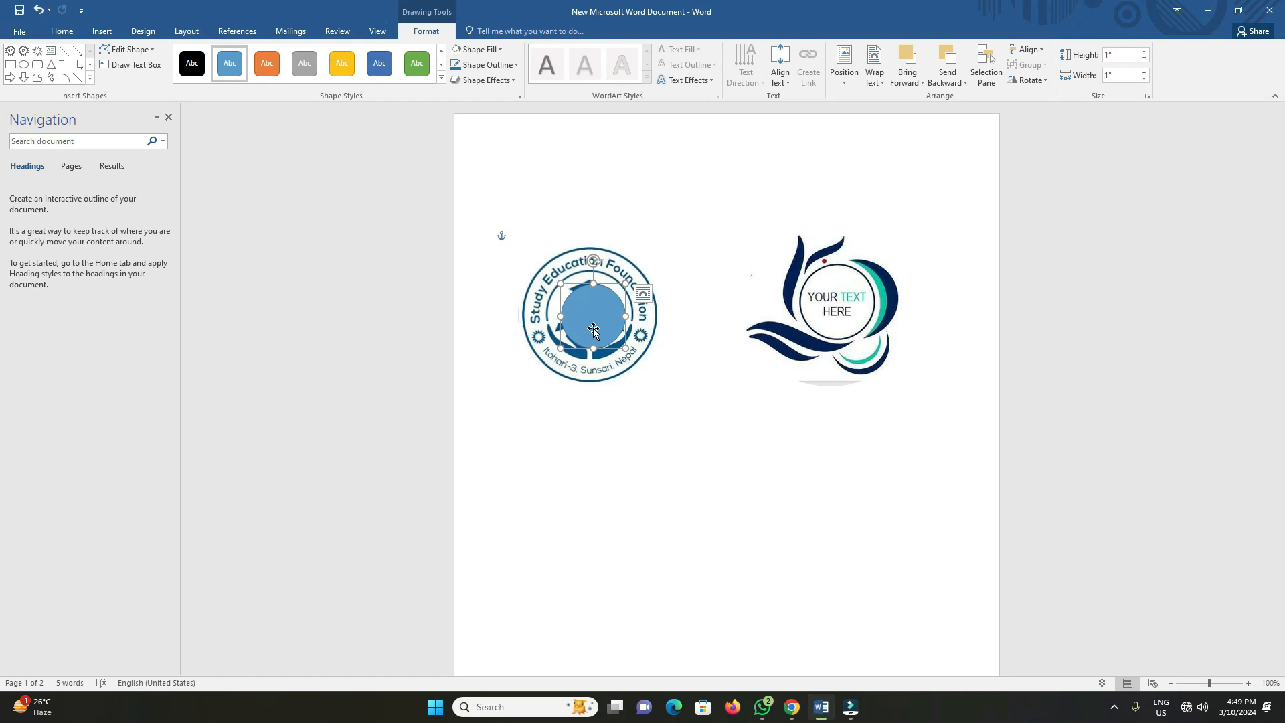
key(ctrl+z)
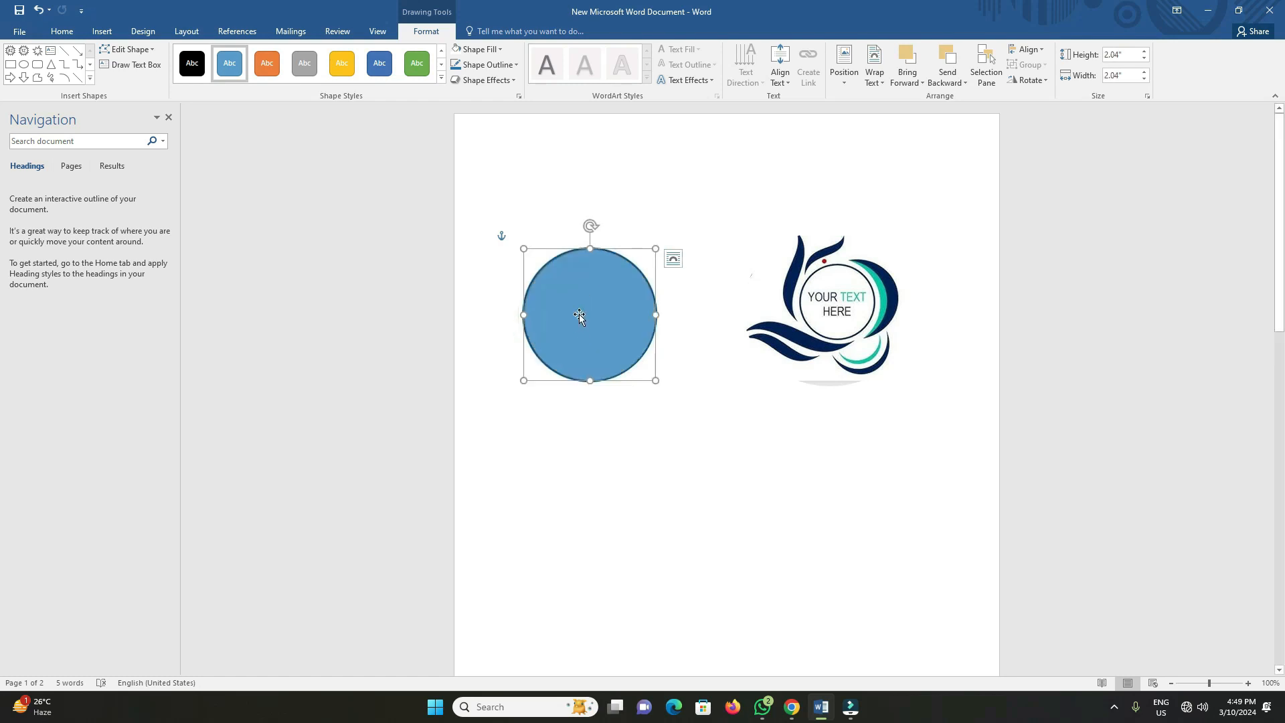
drag(581, 310, 578, 470)
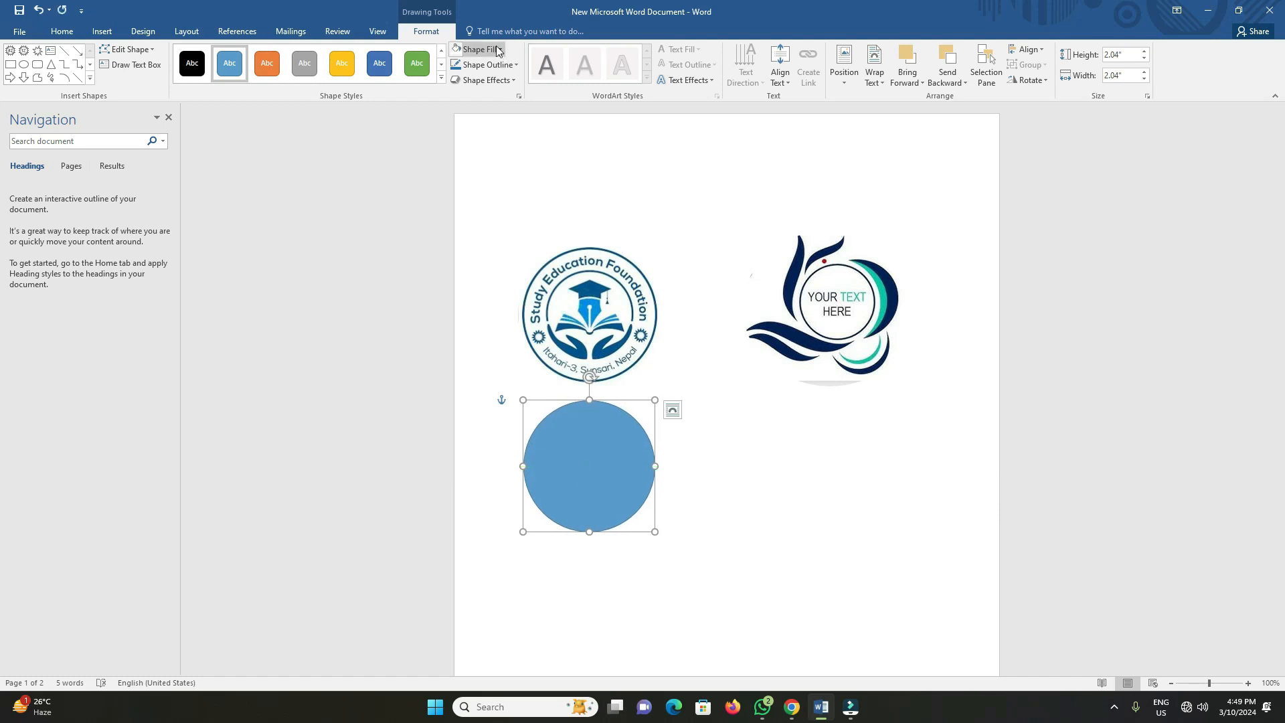
- Remove the circle's blue fill and give it a darker blue outline with a 2¼ pt weight
click(462, 49)
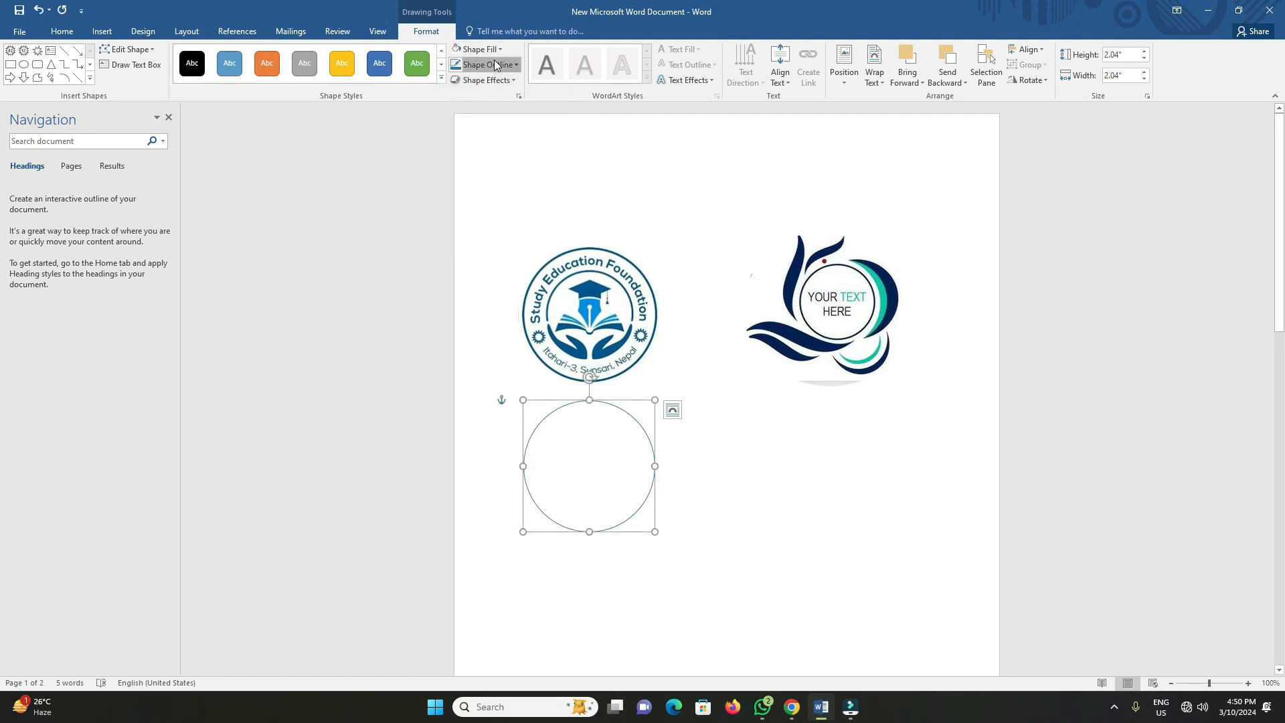
click(486, 65)
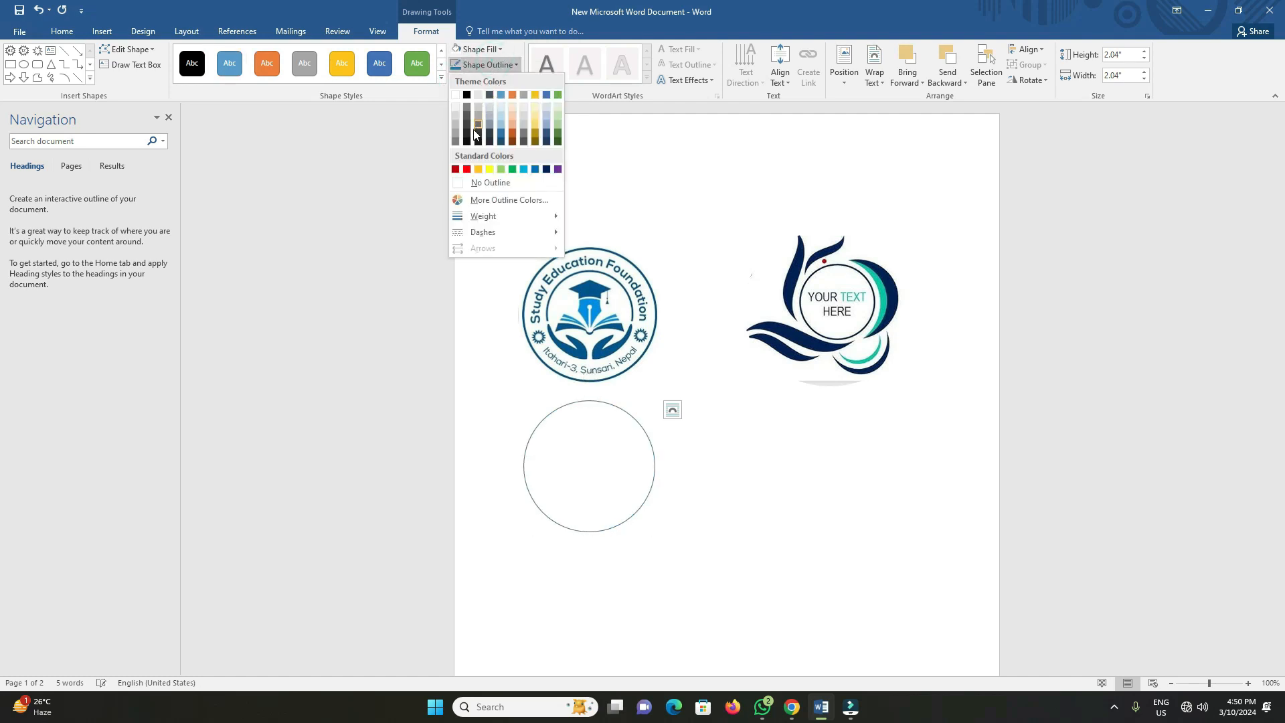
mouse_move(497, 223)
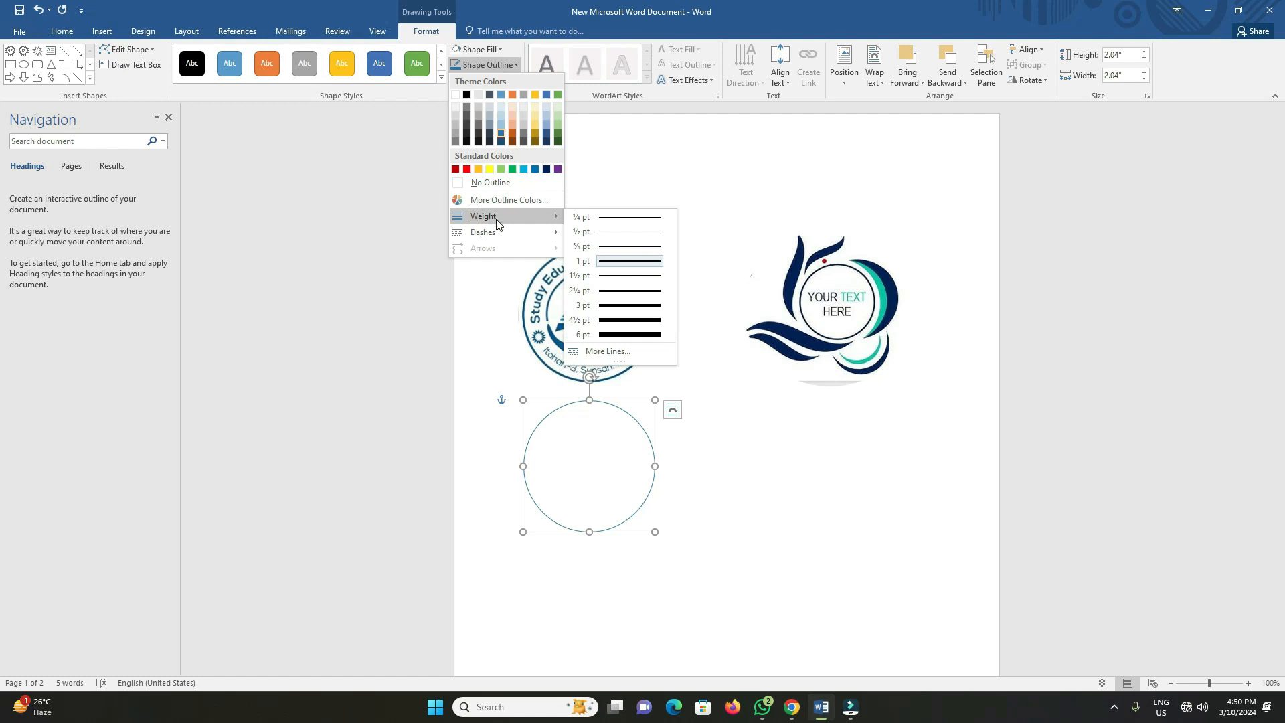
click(616, 291)
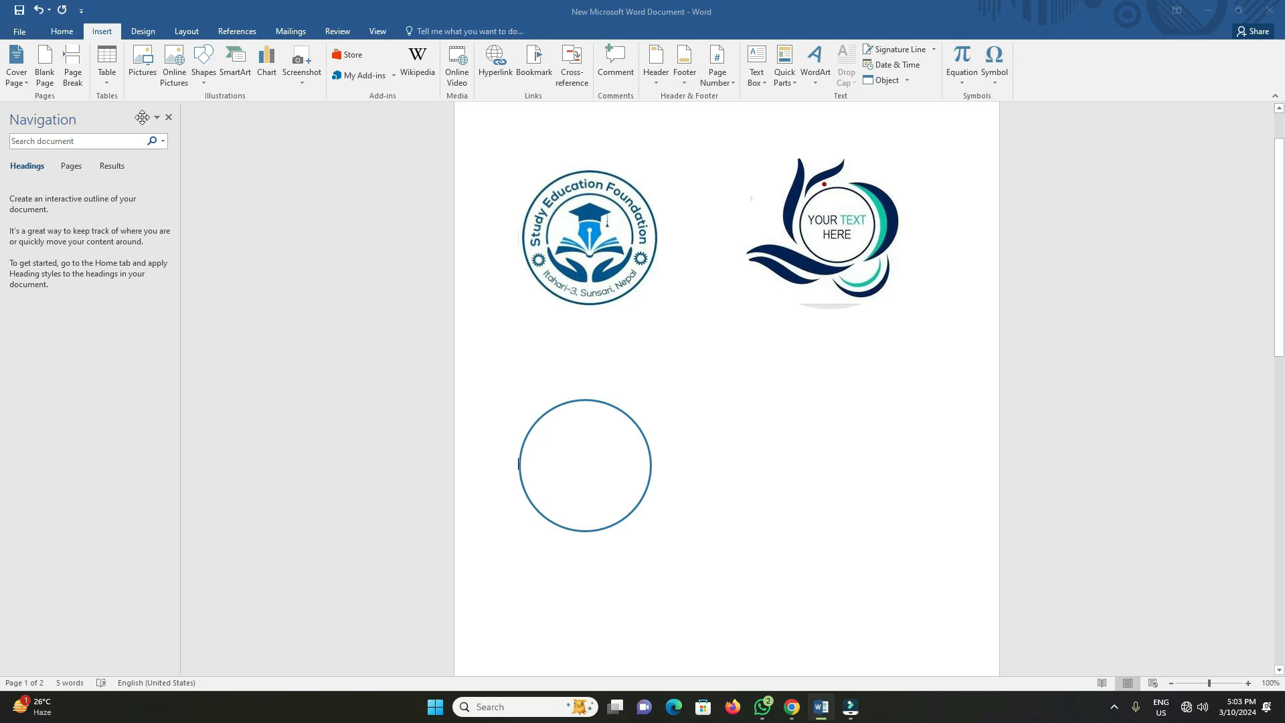
- Draw a second oval about 0.53" wide and 0.66" high and move it inside the large circle
click(207, 82)
click(292, 113)
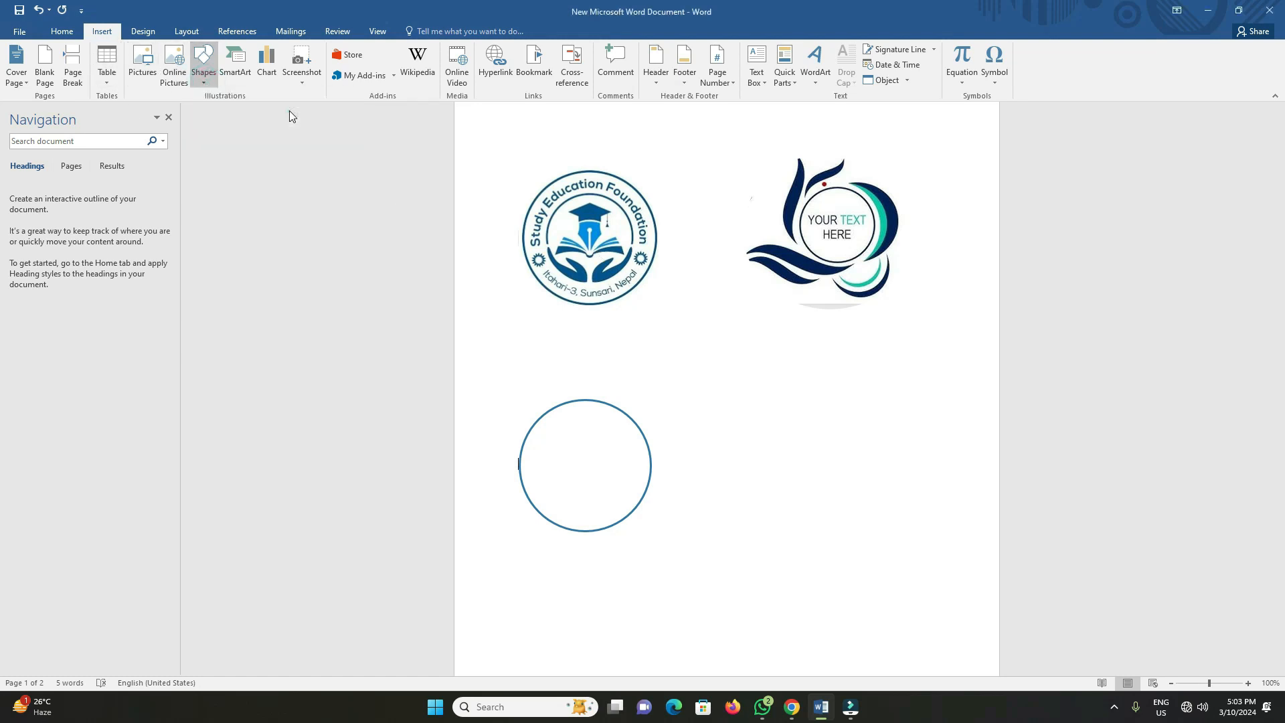
drag(690, 329, 724, 369)
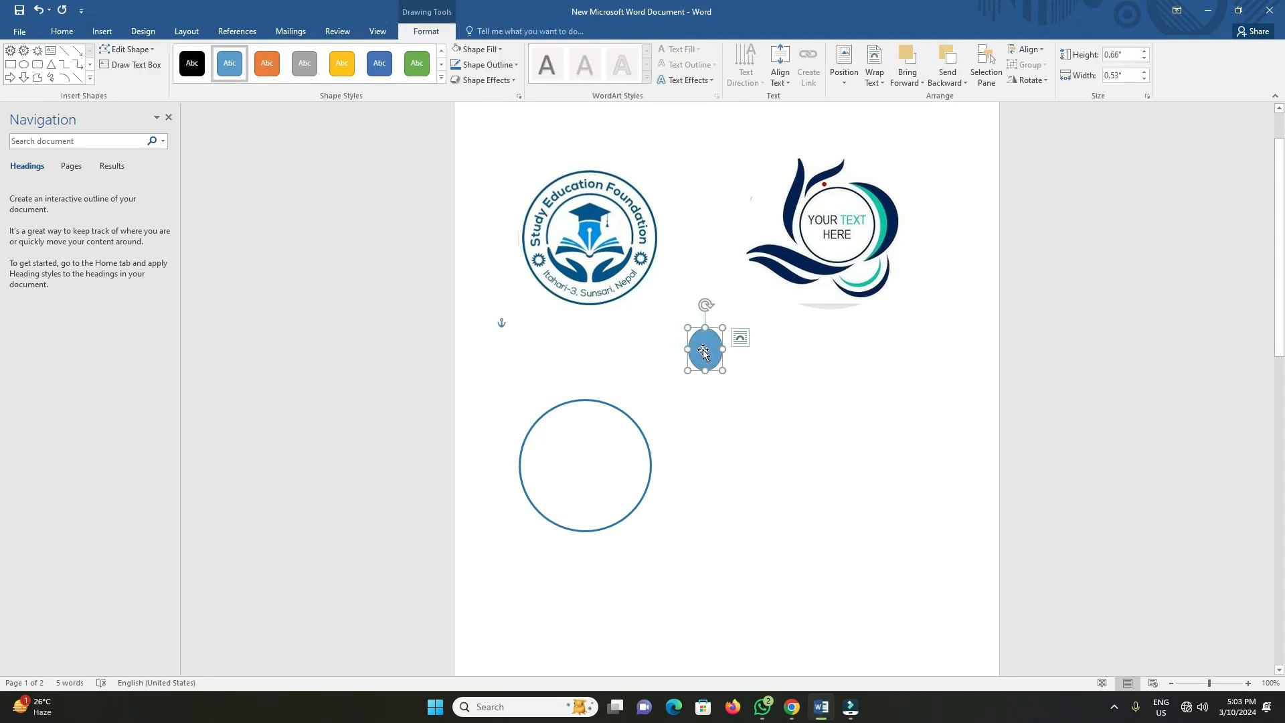
mouse_move(703, 351)
mouse_down()
mouse_move(612, 238)
mouse_move(526, 385)
mouse_move(523, 422)
mouse_move(597, 459)
mouse_up()
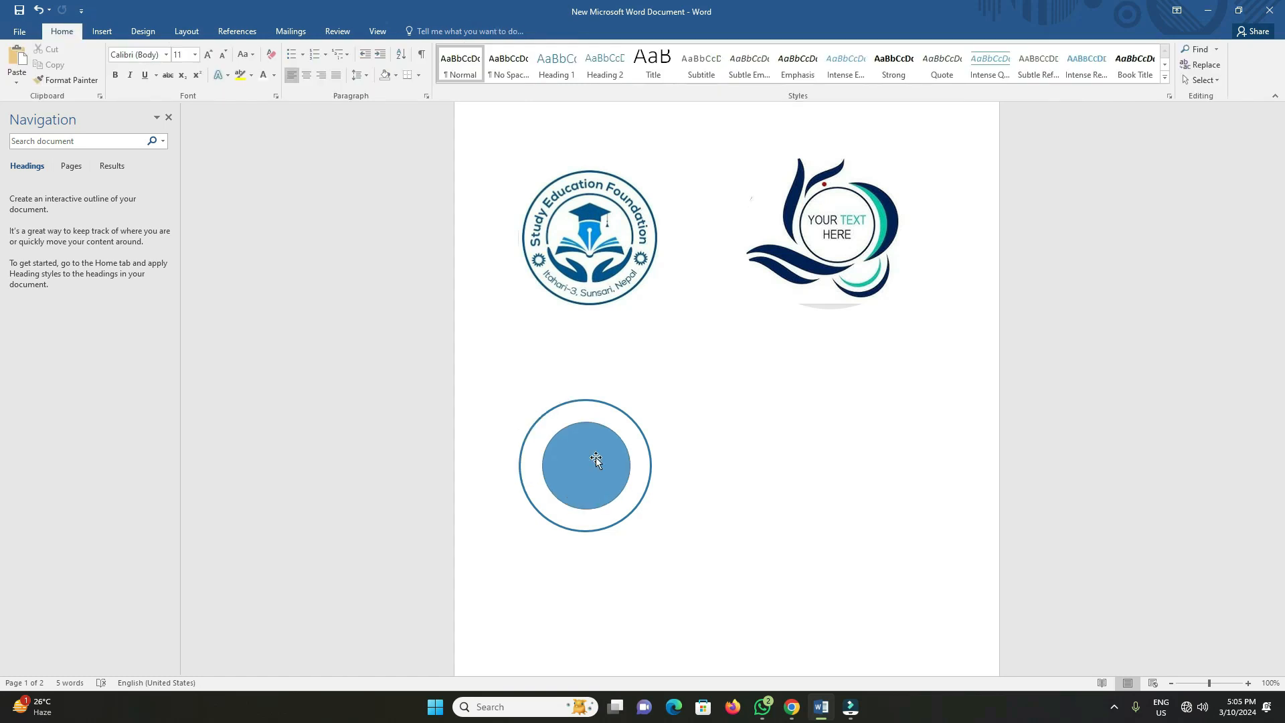
- Select both the inner and outer circles and align them with Align Center
click(589, 462)
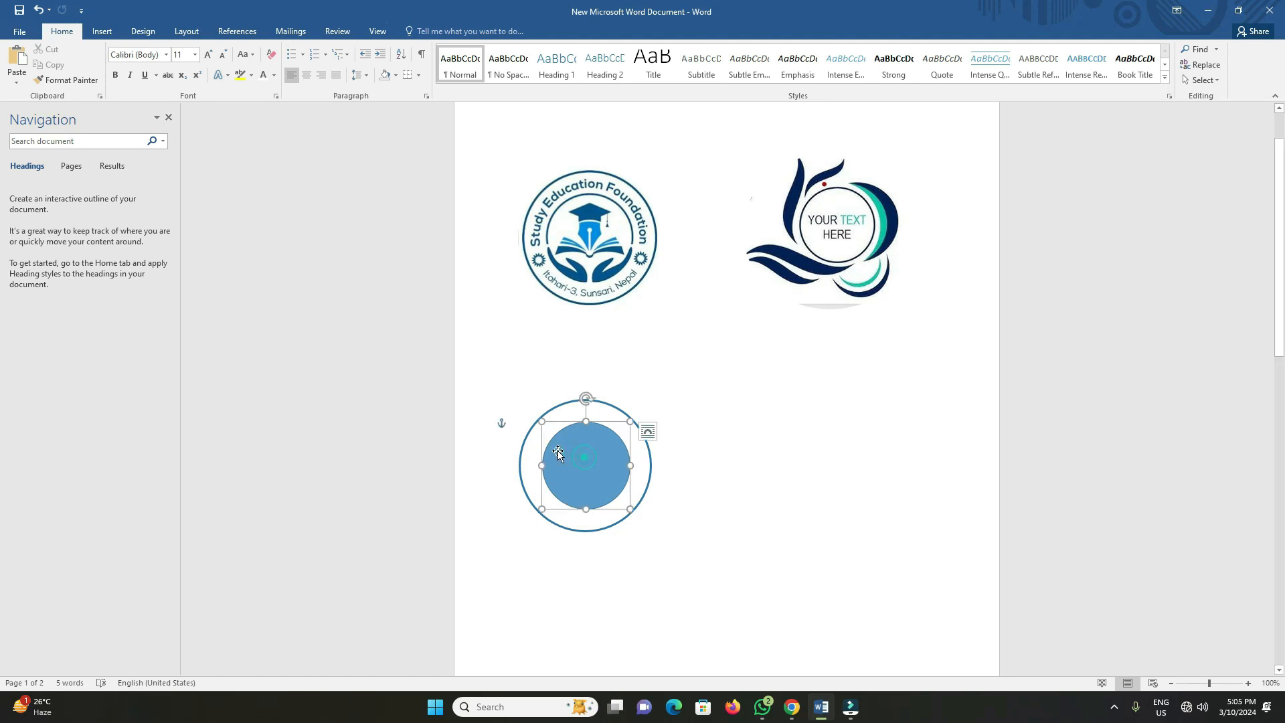
shift+click(631, 511)
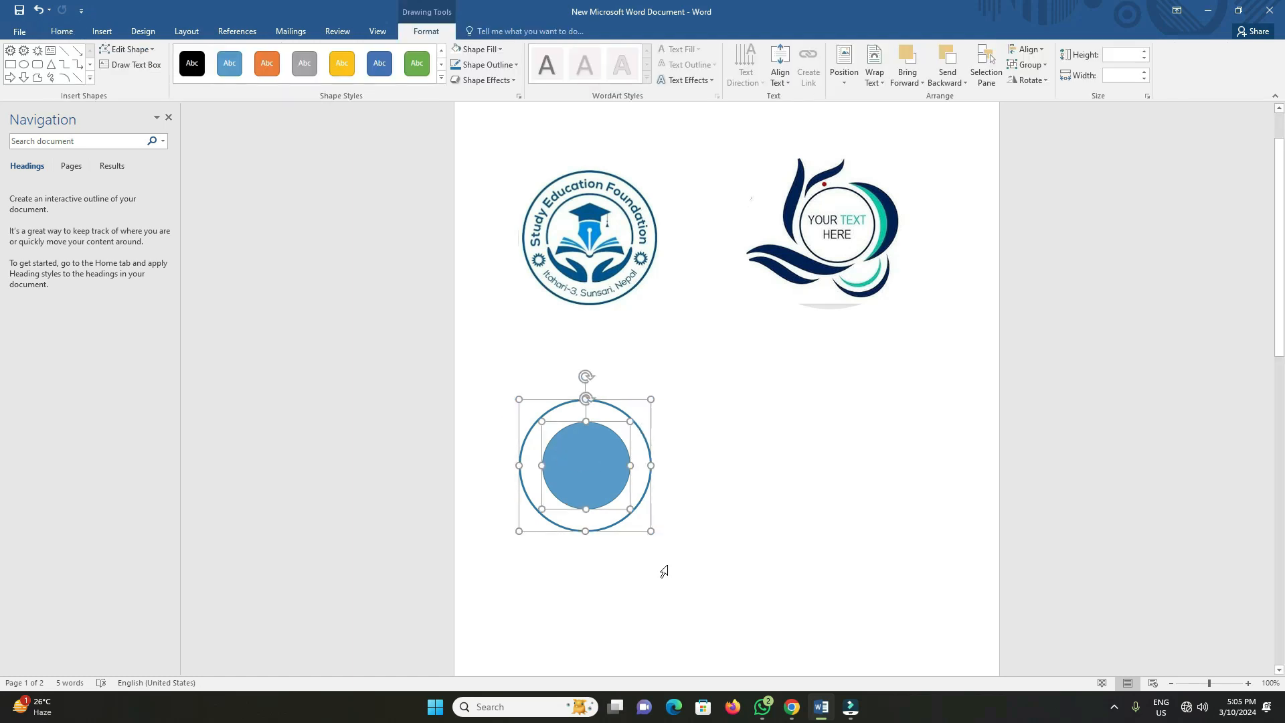
click(1042, 52)
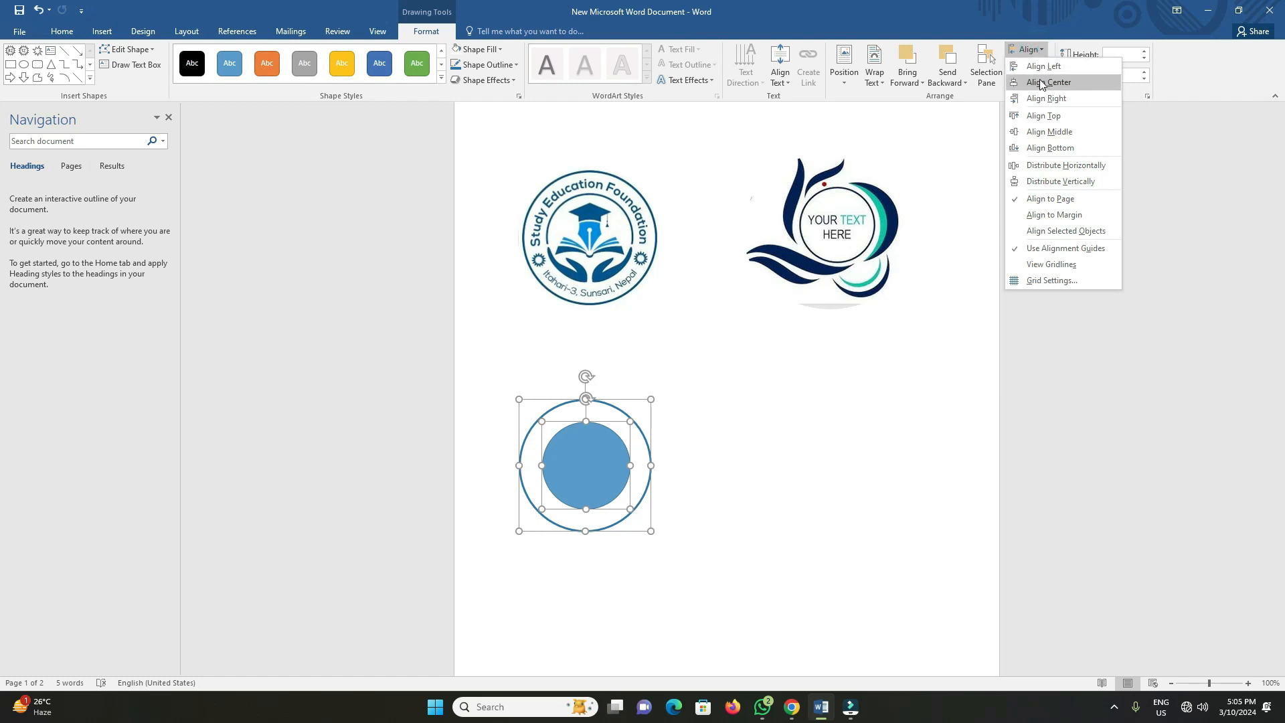
click(1041, 83)
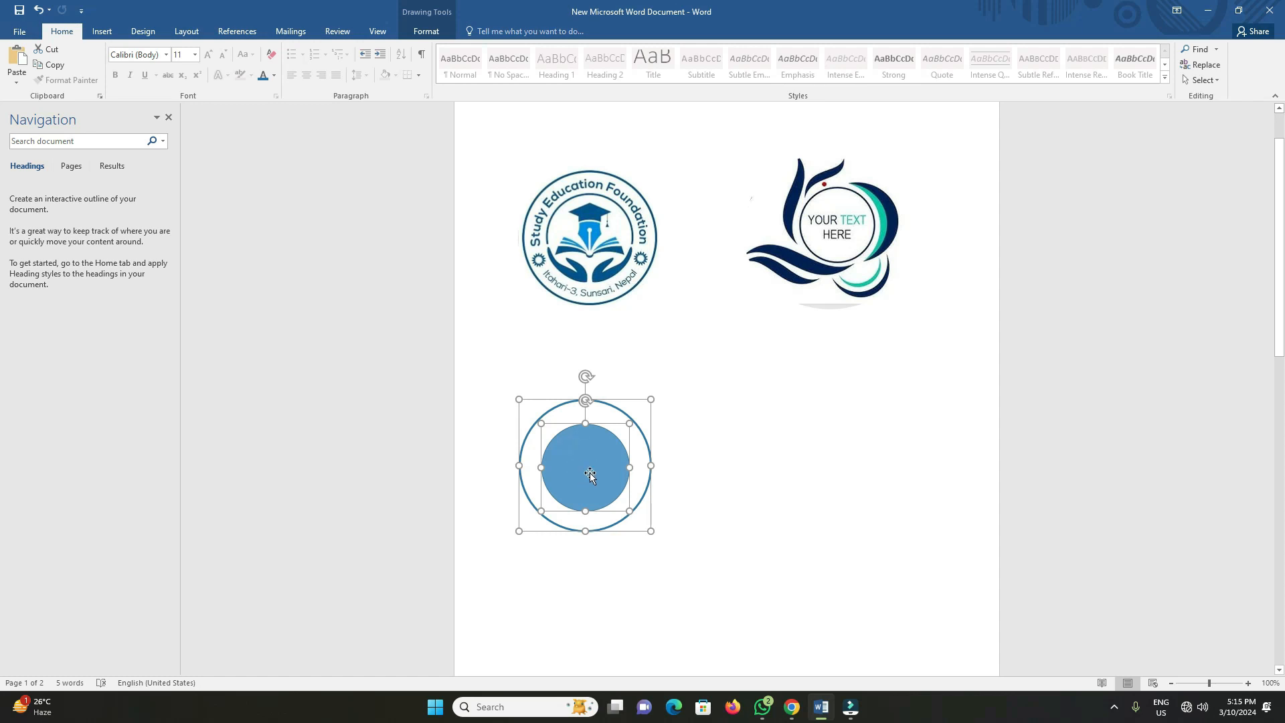
- Fill the inner circle with white and give it a darker blue outline with a 2¼ pt weight
click(589, 473)
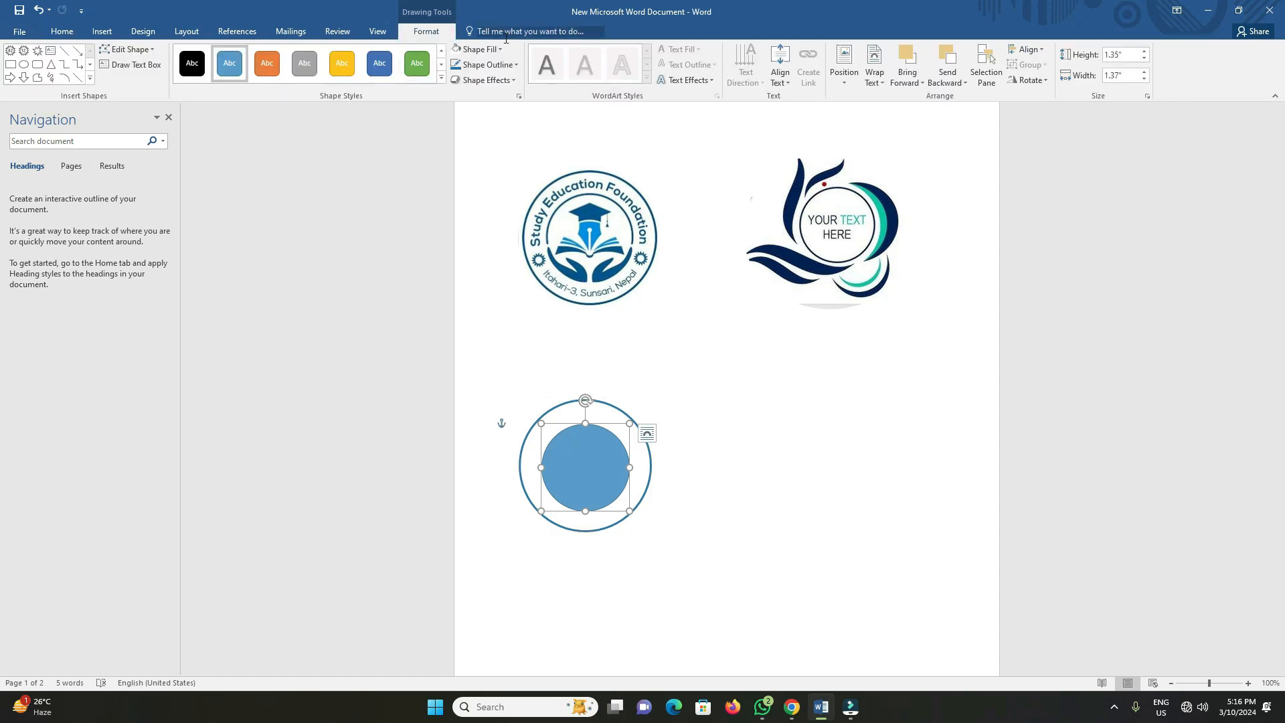
click(500, 50)
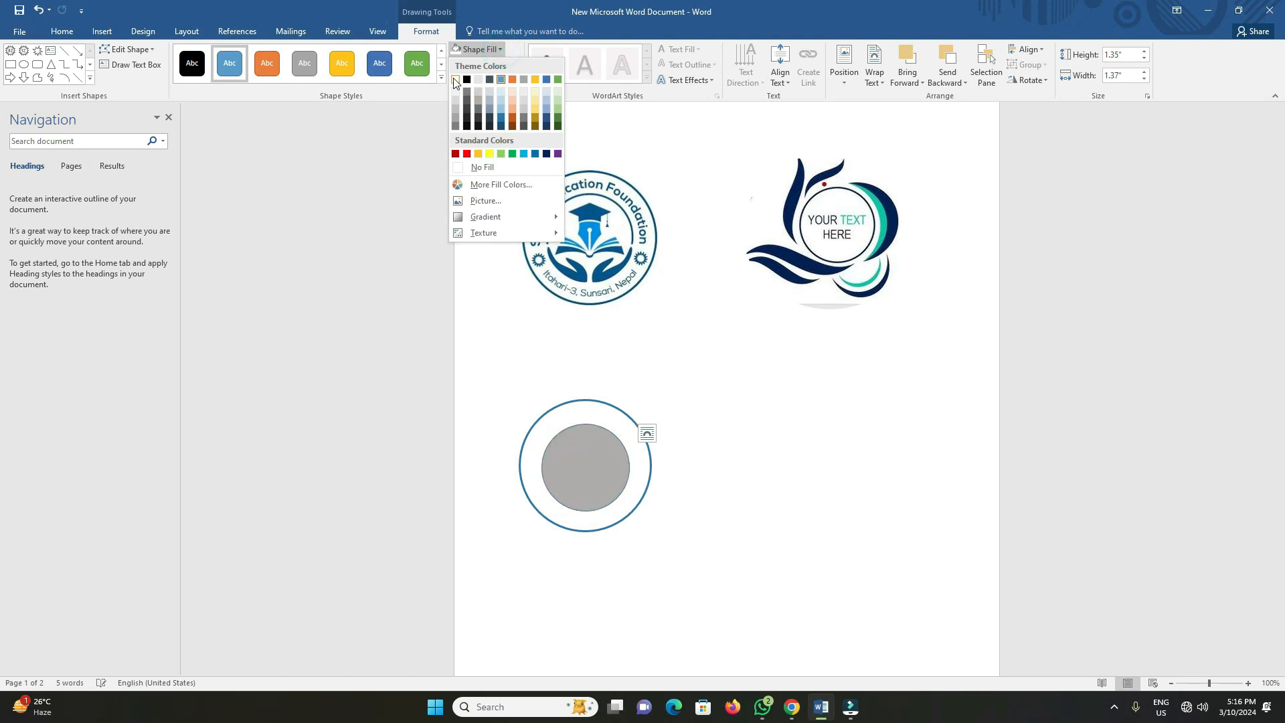
click(457, 80)
click(486, 64)
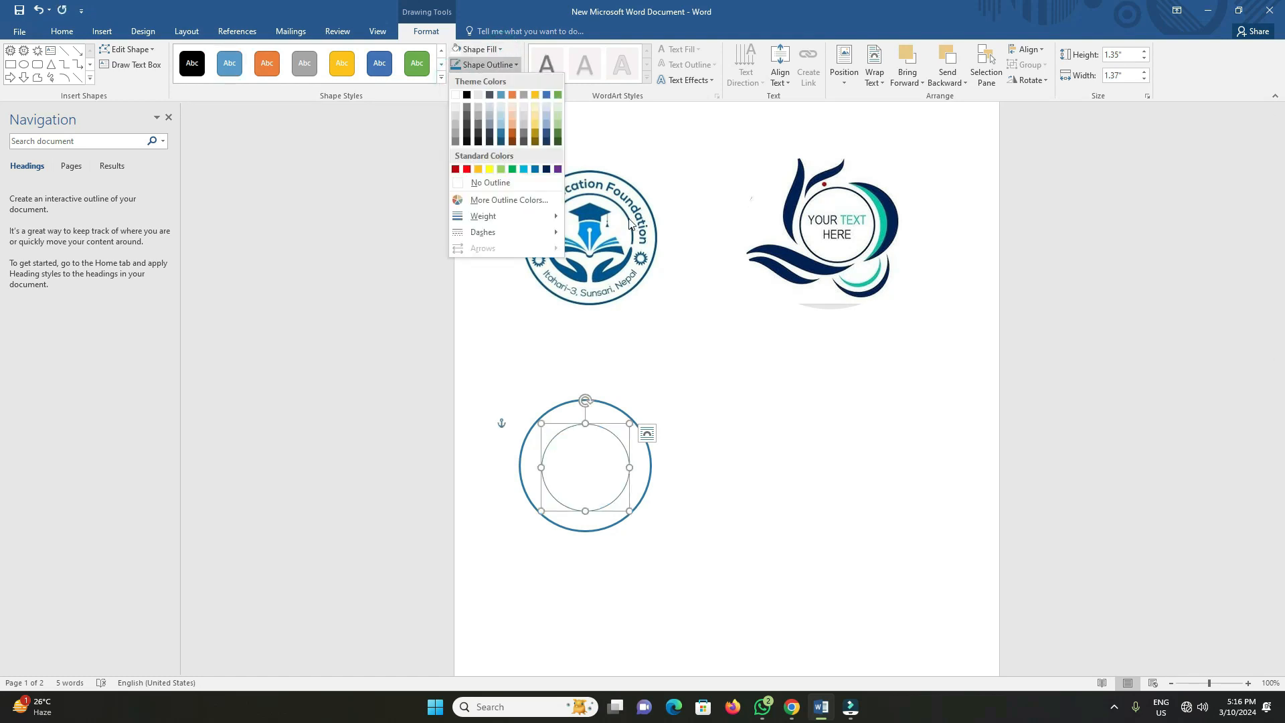
click(504, 136)
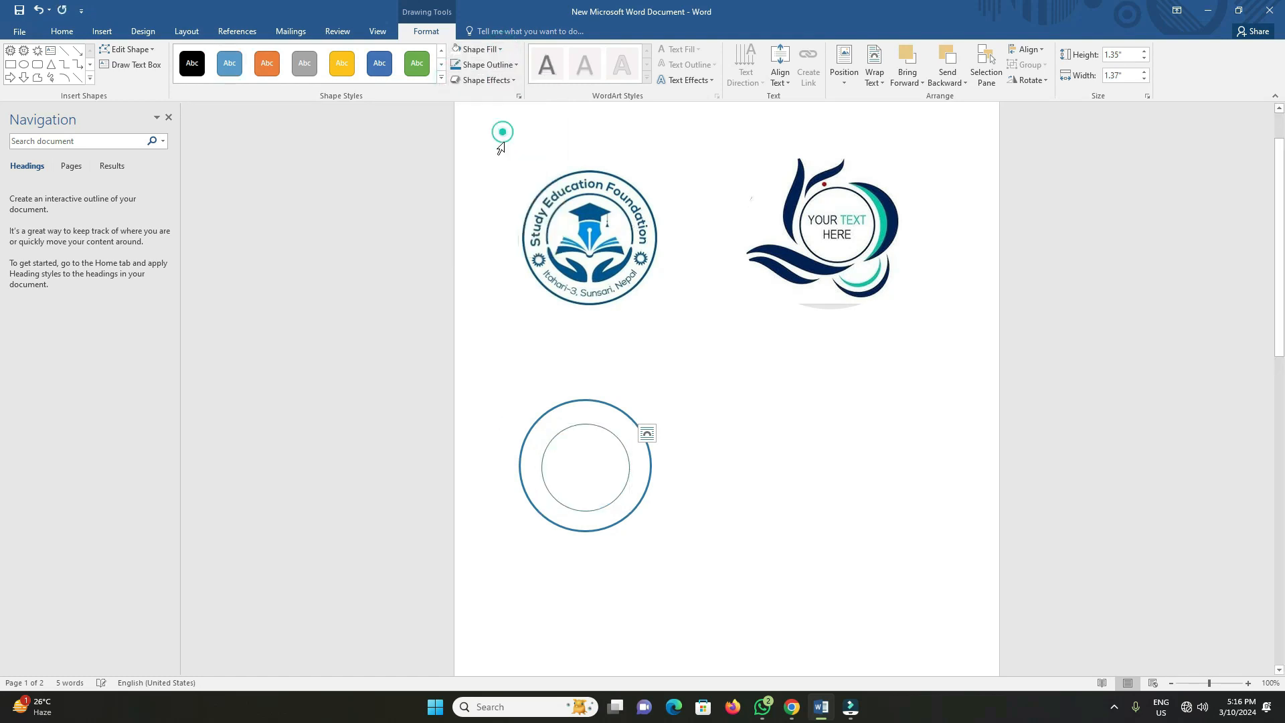
click(504, 65)
click(502, 214)
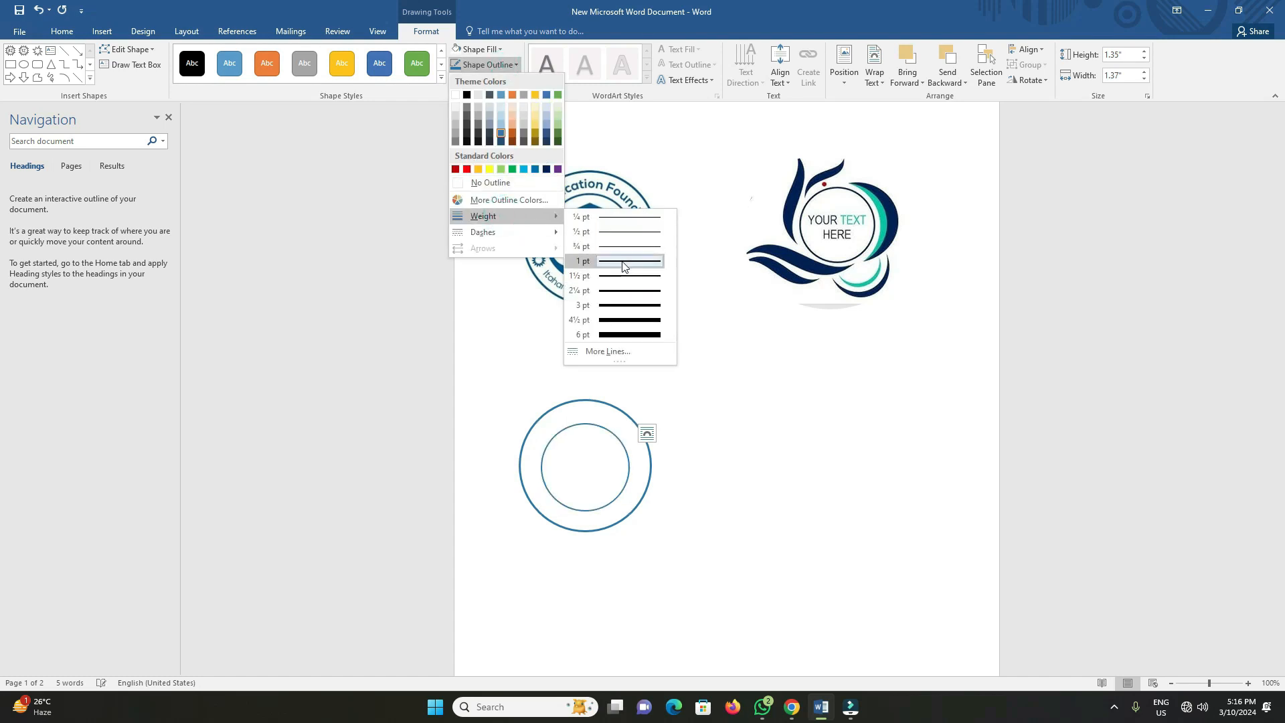
click(622, 291)
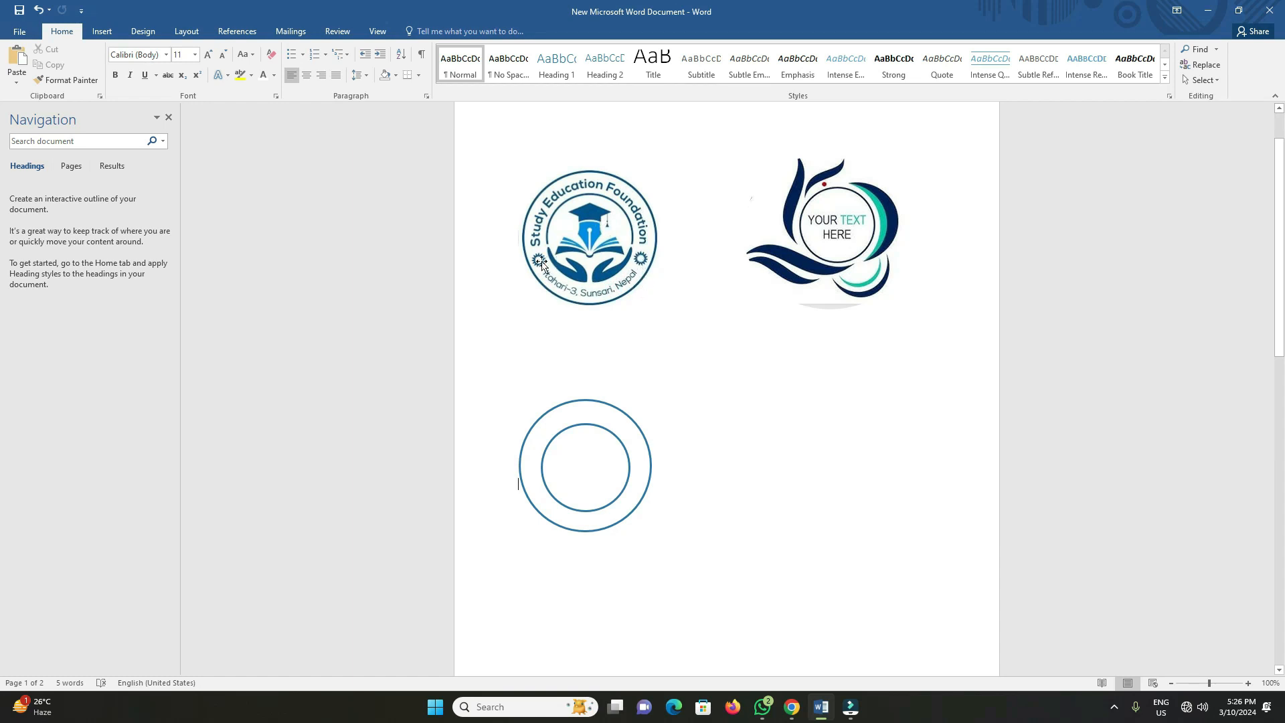
- Draw a 32-point star about 0.6" high and 0.59" wide beside the circles and fill it with white
click(101, 32)
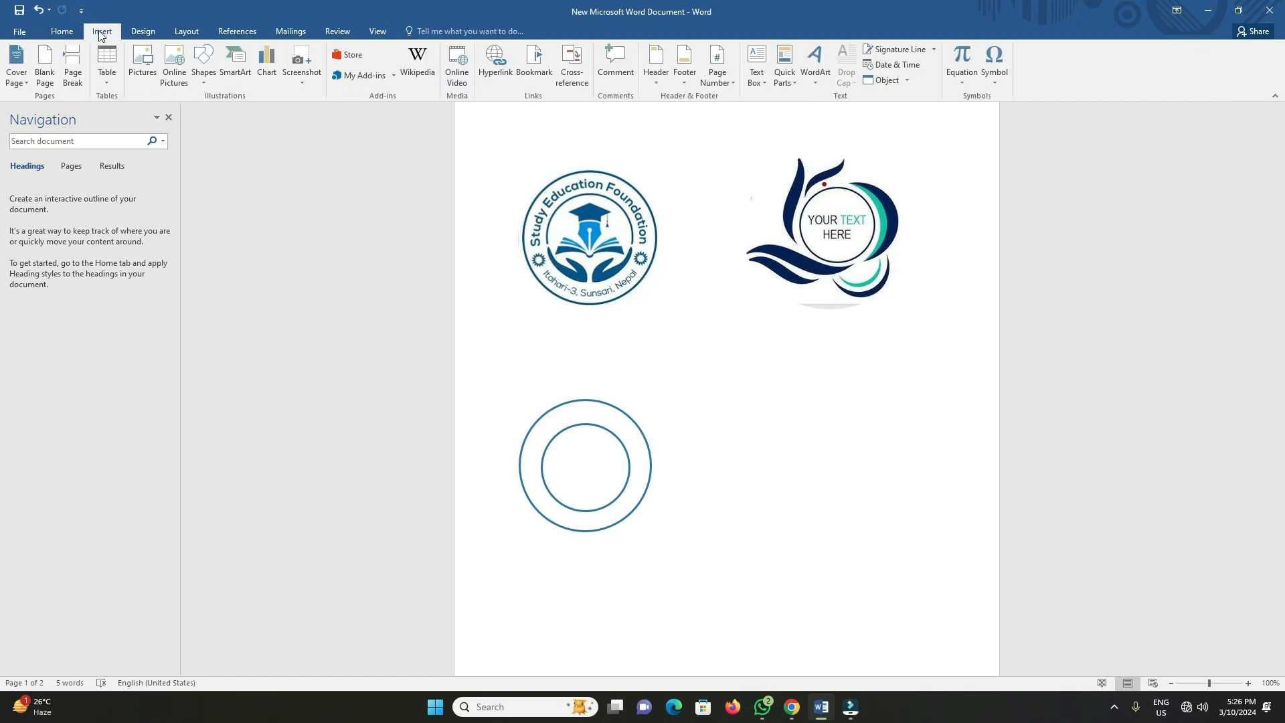
click(203, 80)
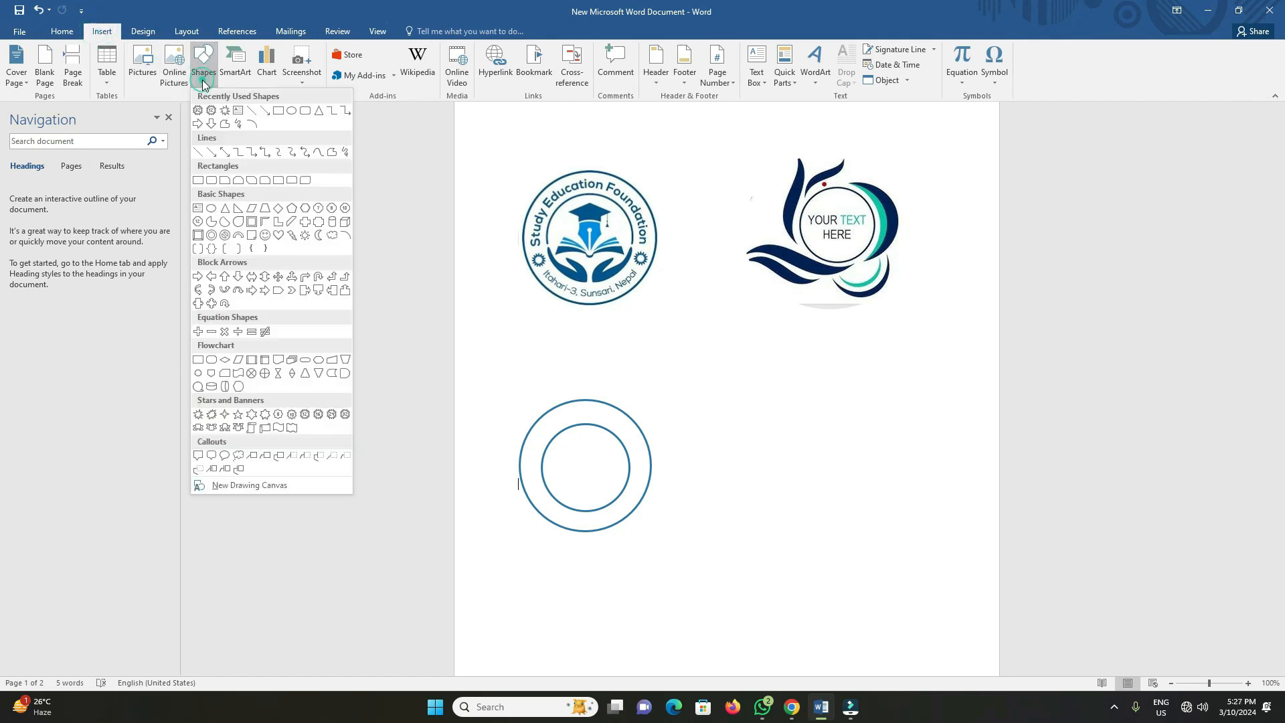
click(346, 415)
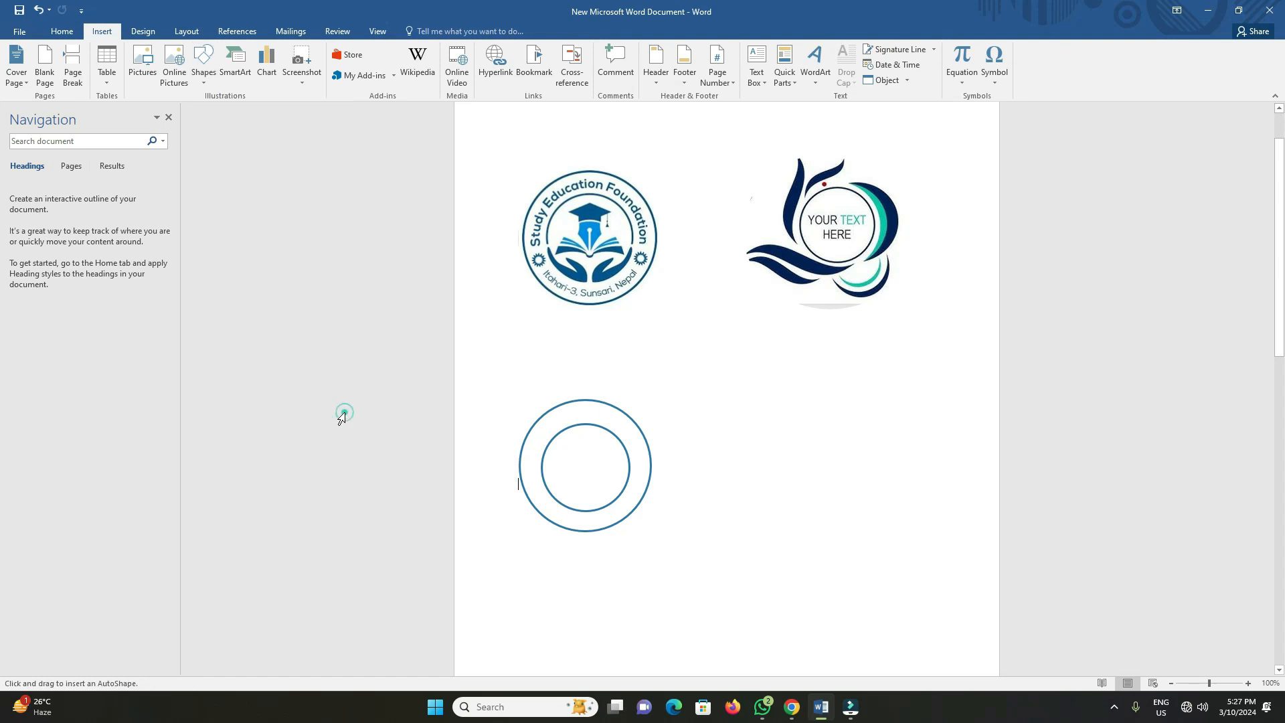
drag(701, 441, 740, 479)
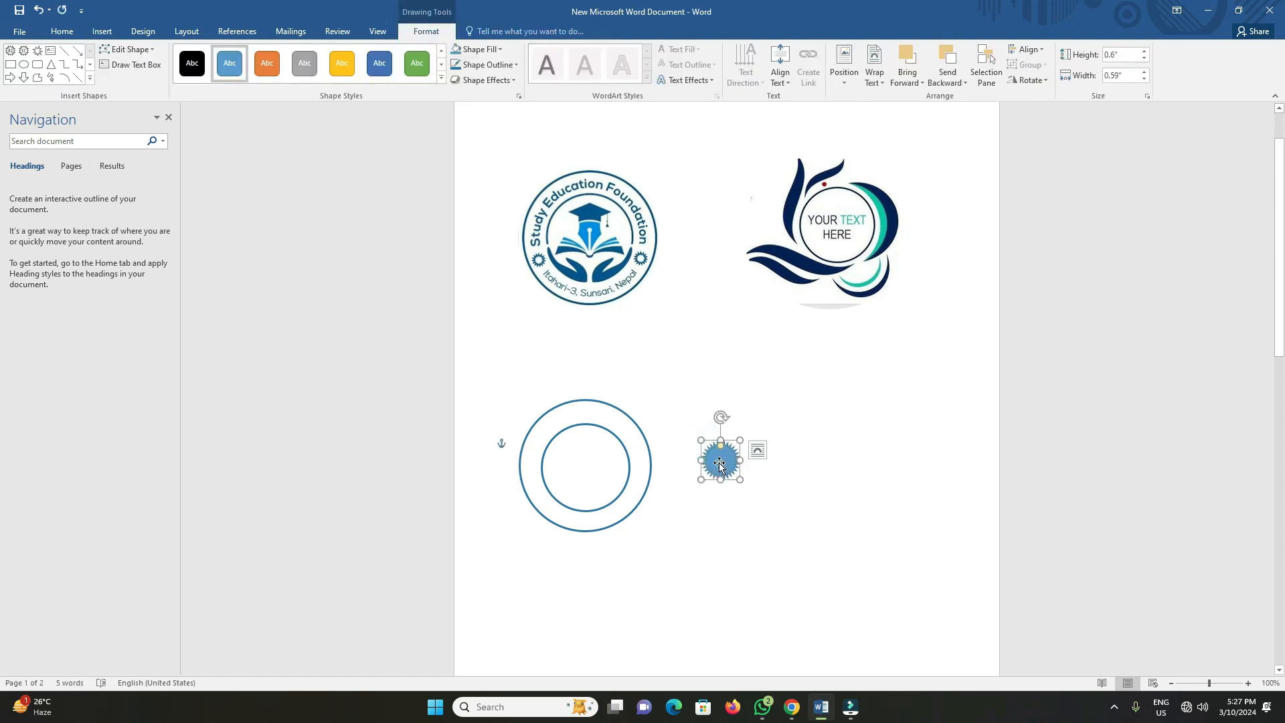
click(496, 51)
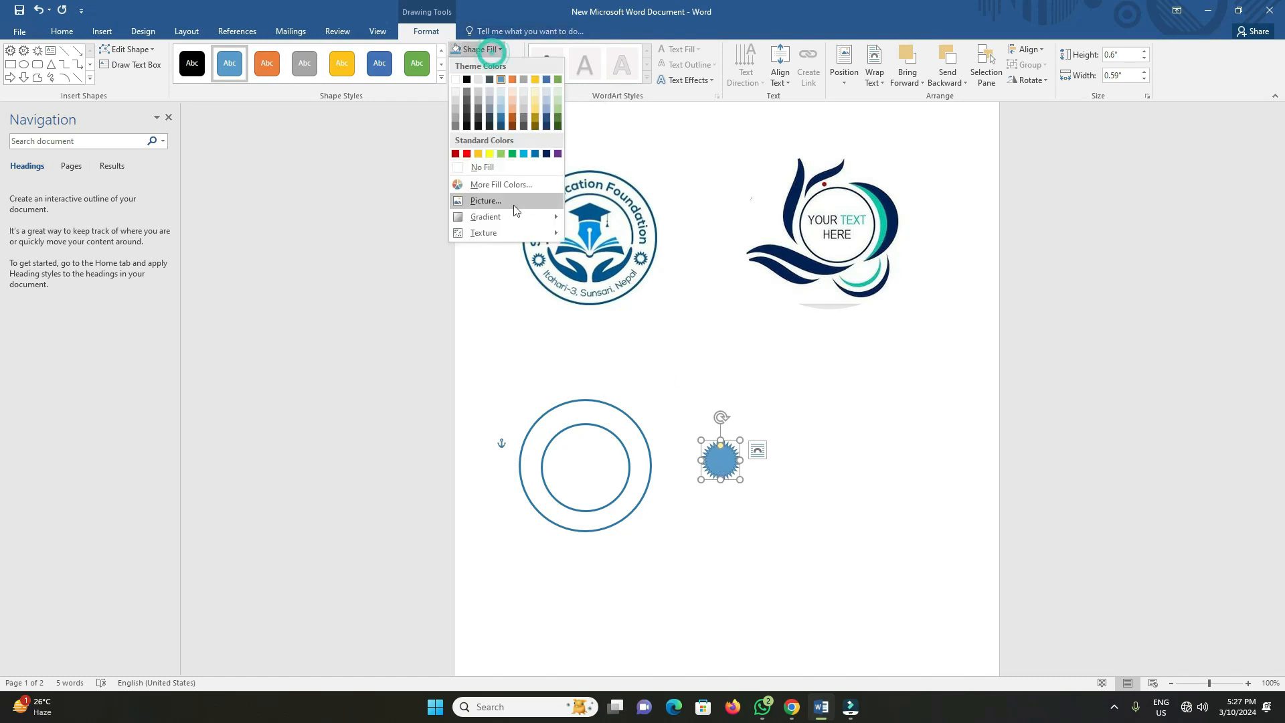
click(455, 80)
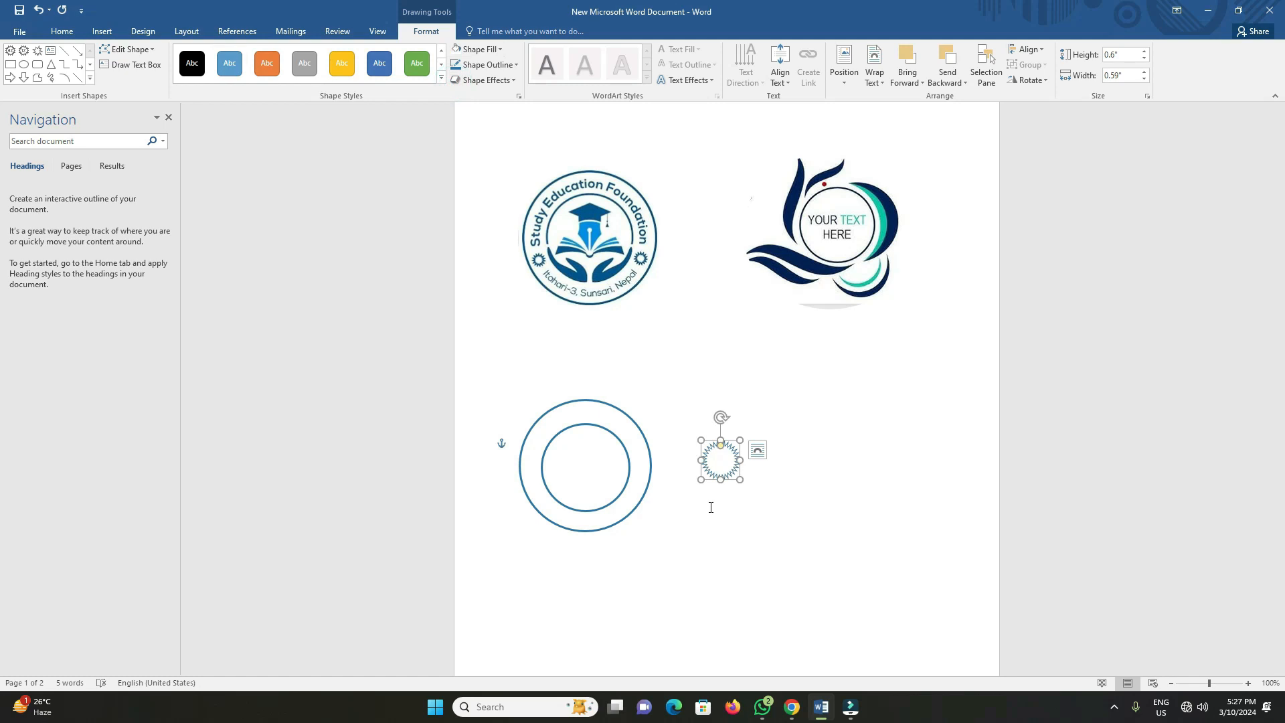
- Place a small star ornament on each side of the band between the inner and outer circles
drag(729, 480, 533, 474)
click(724, 464)
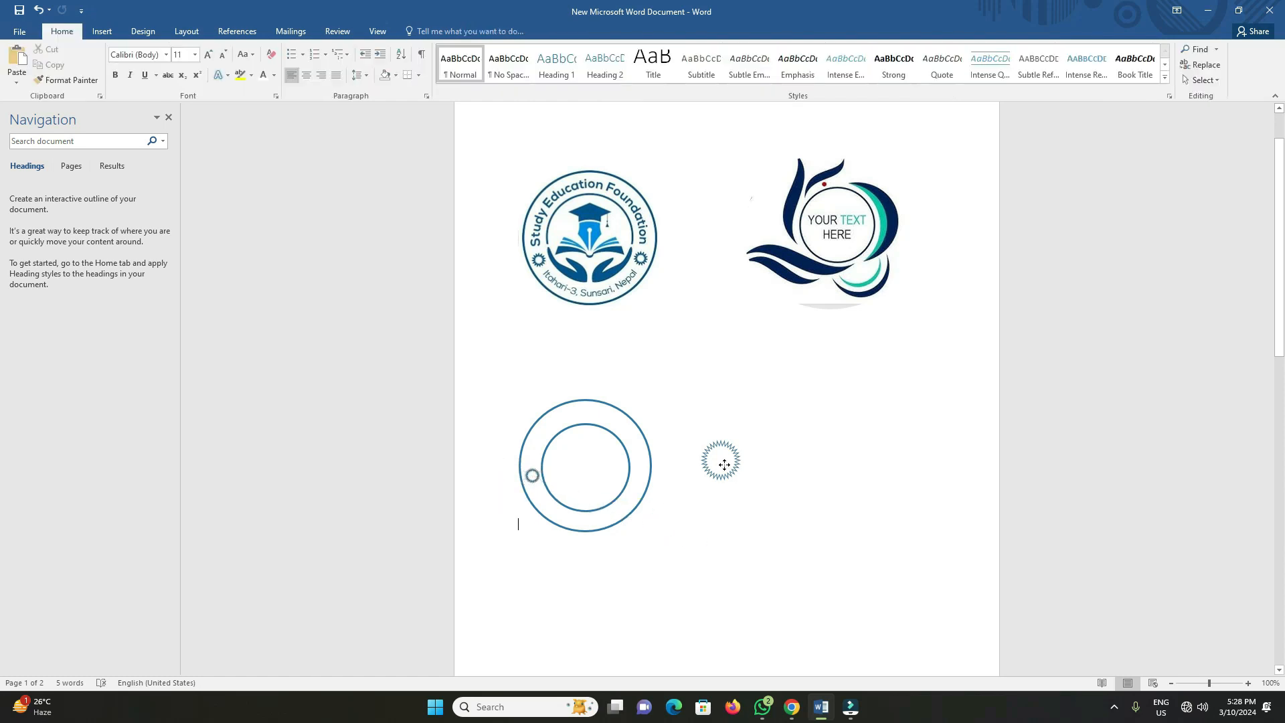
click(724, 465)
mouse_move(725, 465)
mouse_down()
mouse_move(705, 449)
mouse_move(627, 487)
mouse_move(637, 474)
mouse_up()
click(466, 519)
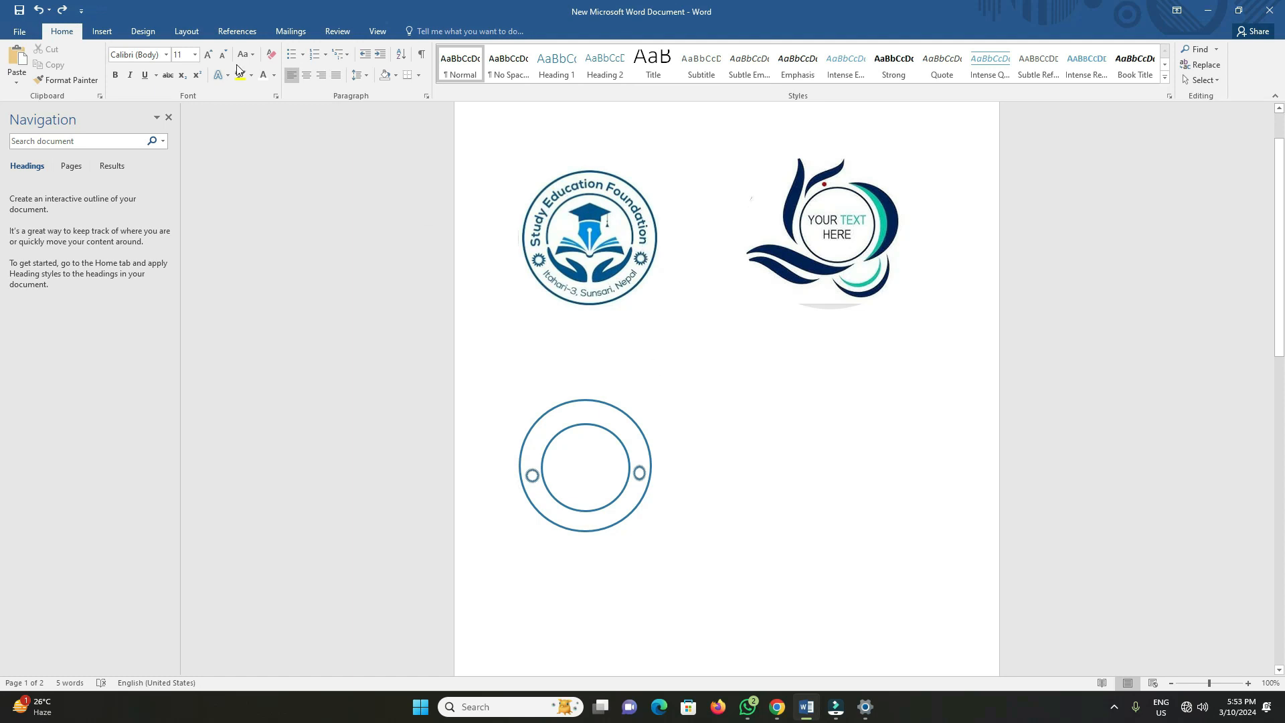
- Insert WordArt in the Fill - Black, Text 1, Shadow style reading "Study Education Fouondation"
click(102, 32)
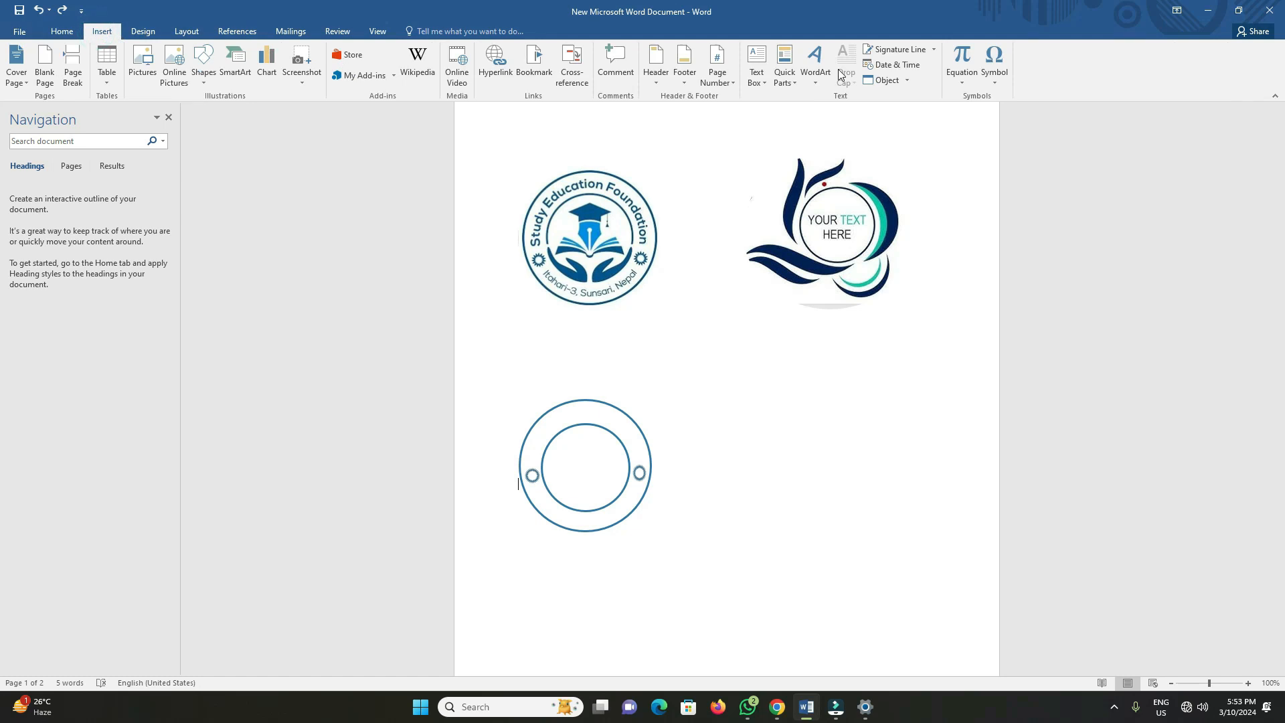
click(817, 79)
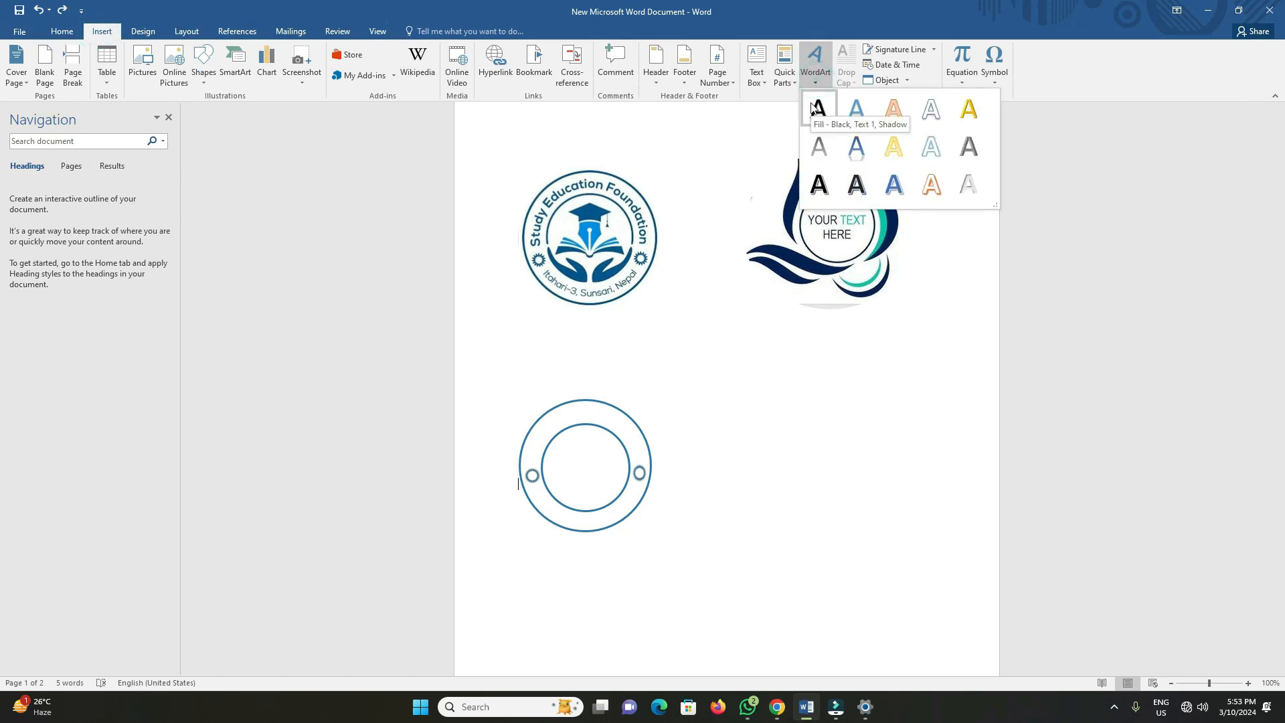
click(817, 109)
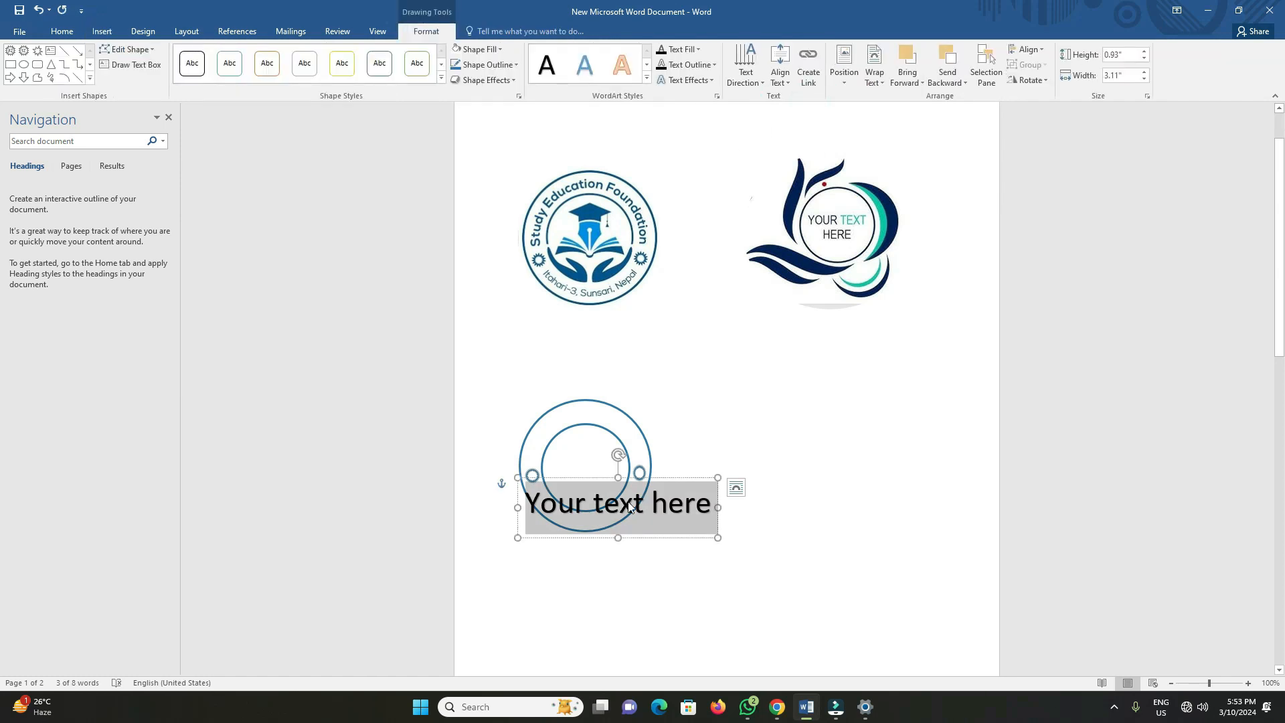
text(Study Education Fouondation)
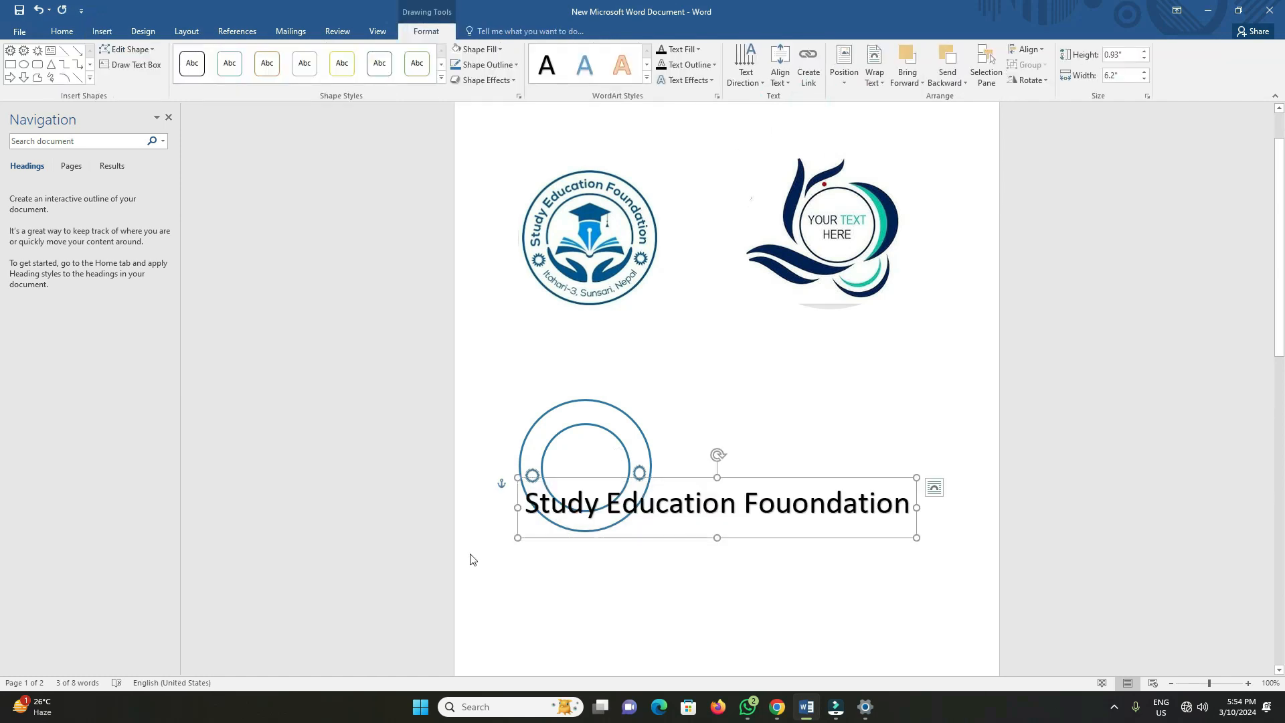
- Bend the "Study Education Fouondation" WordArt along the upward arch Follow Path transform
click(702, 81)
mouse_move(709, 258)
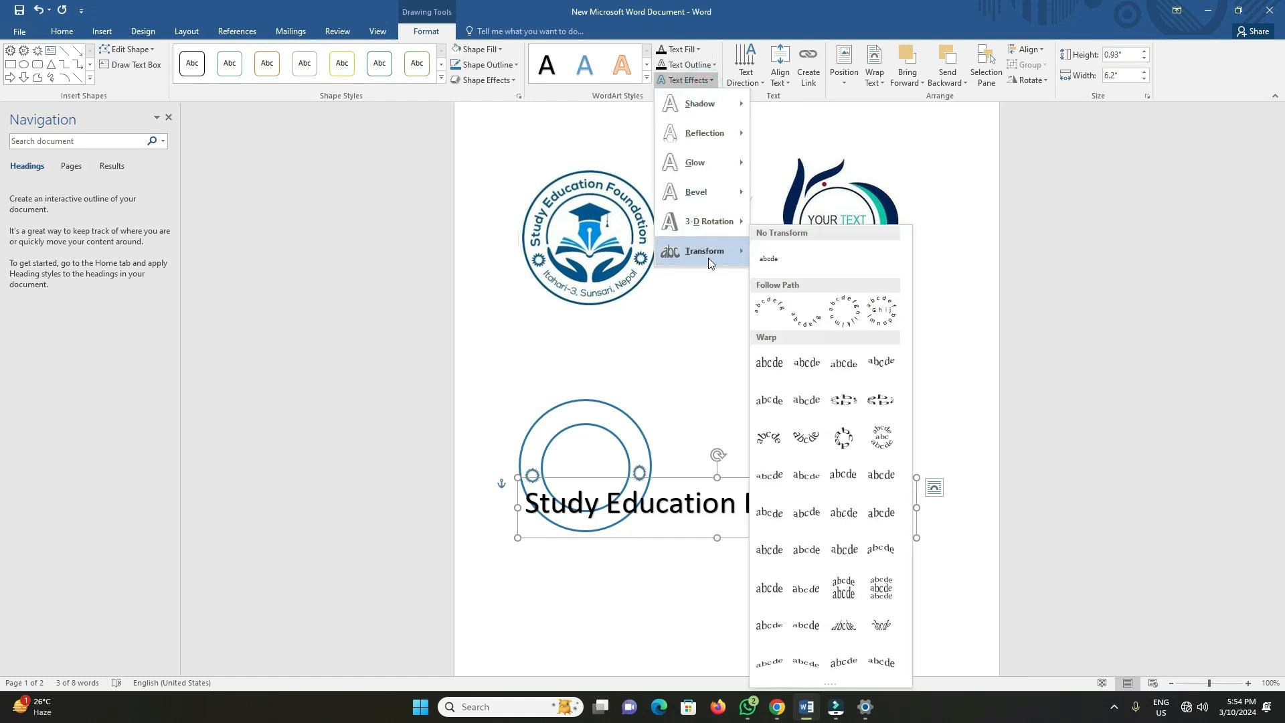
click(771, 310)
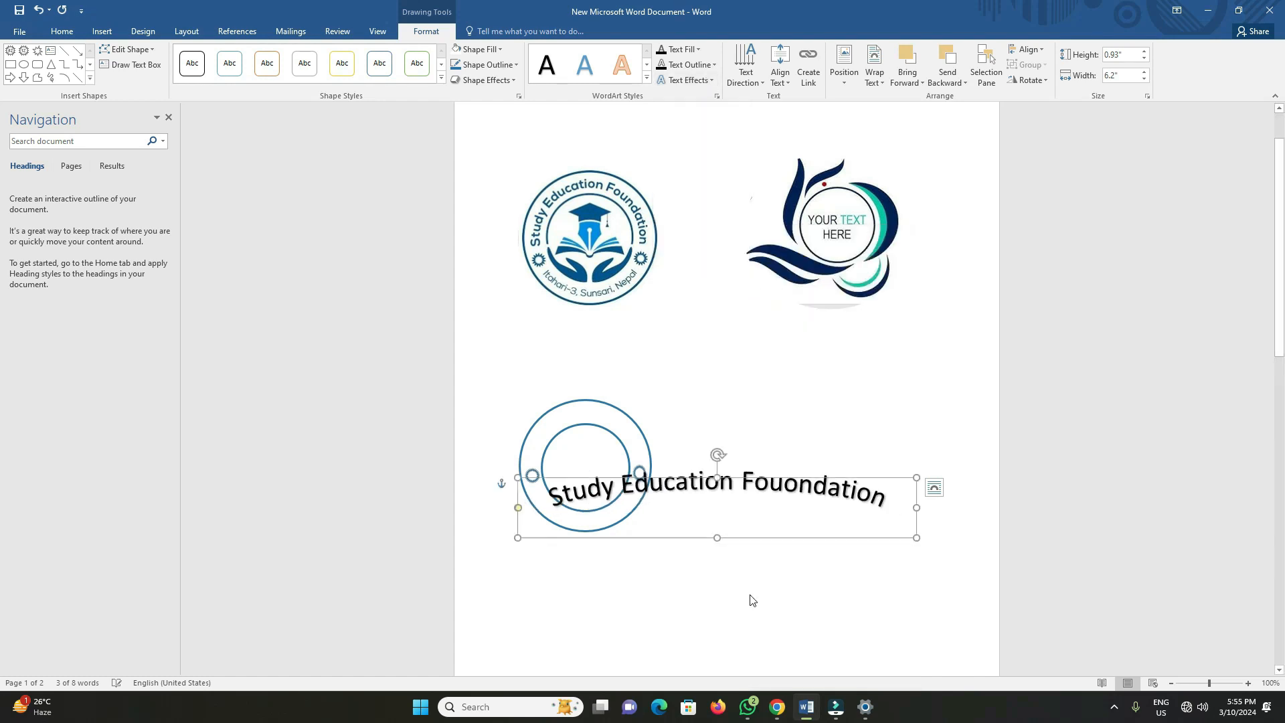
- Resize the arched title to about 2.41" high and 2.56" wide and fit it into the upper band between the circles
drag(717, 541, 716, 667)
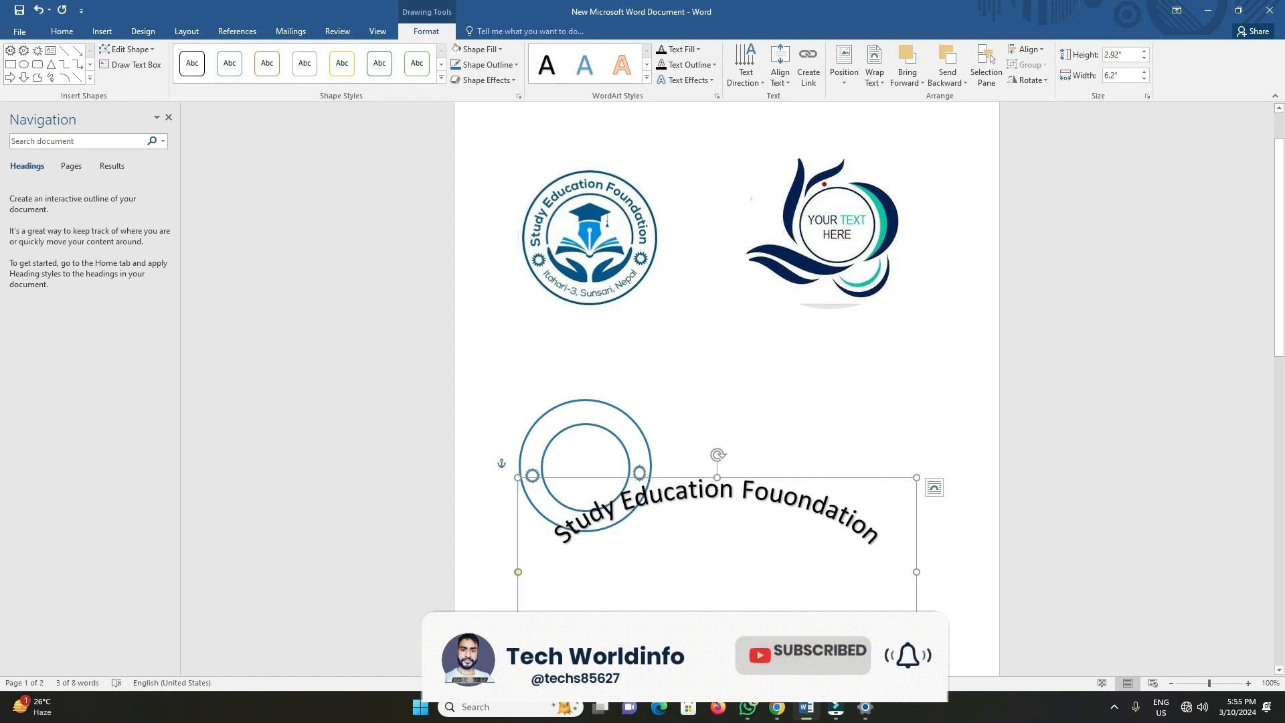
drag(916, 664, 689, 627)
drag(571, 471, 555, 389)
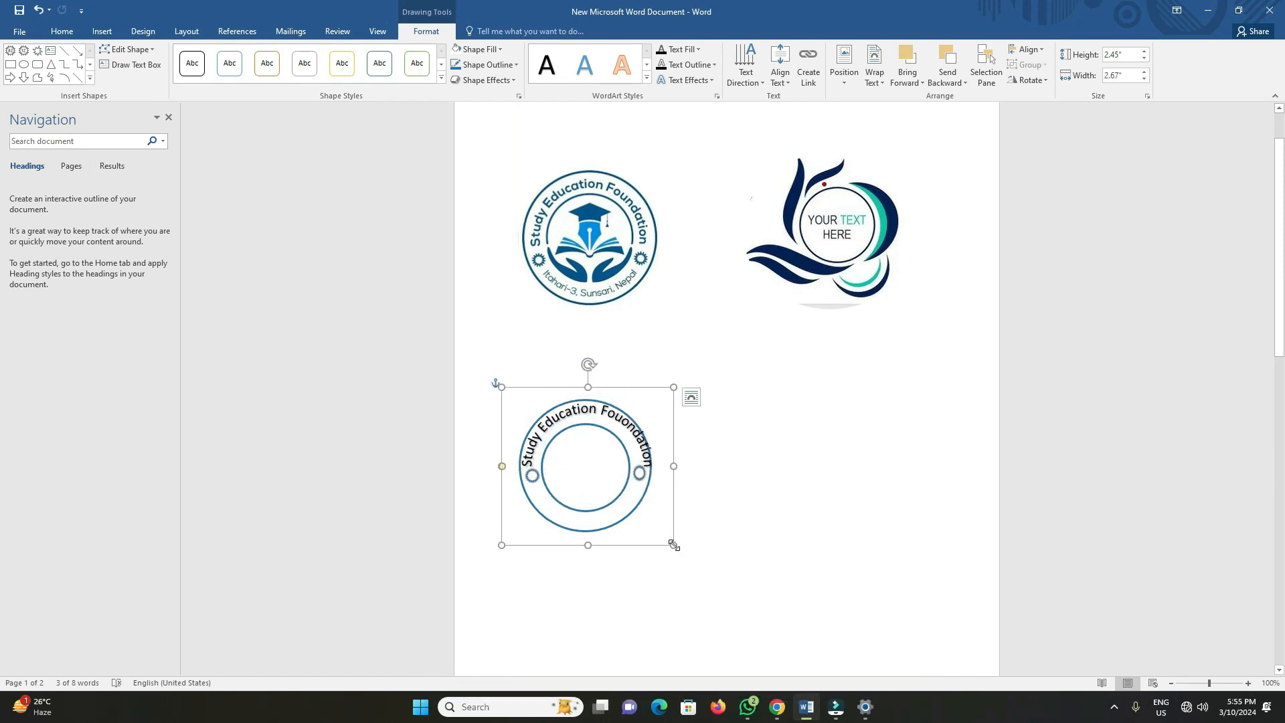
drag(673, 545, 668, 542)
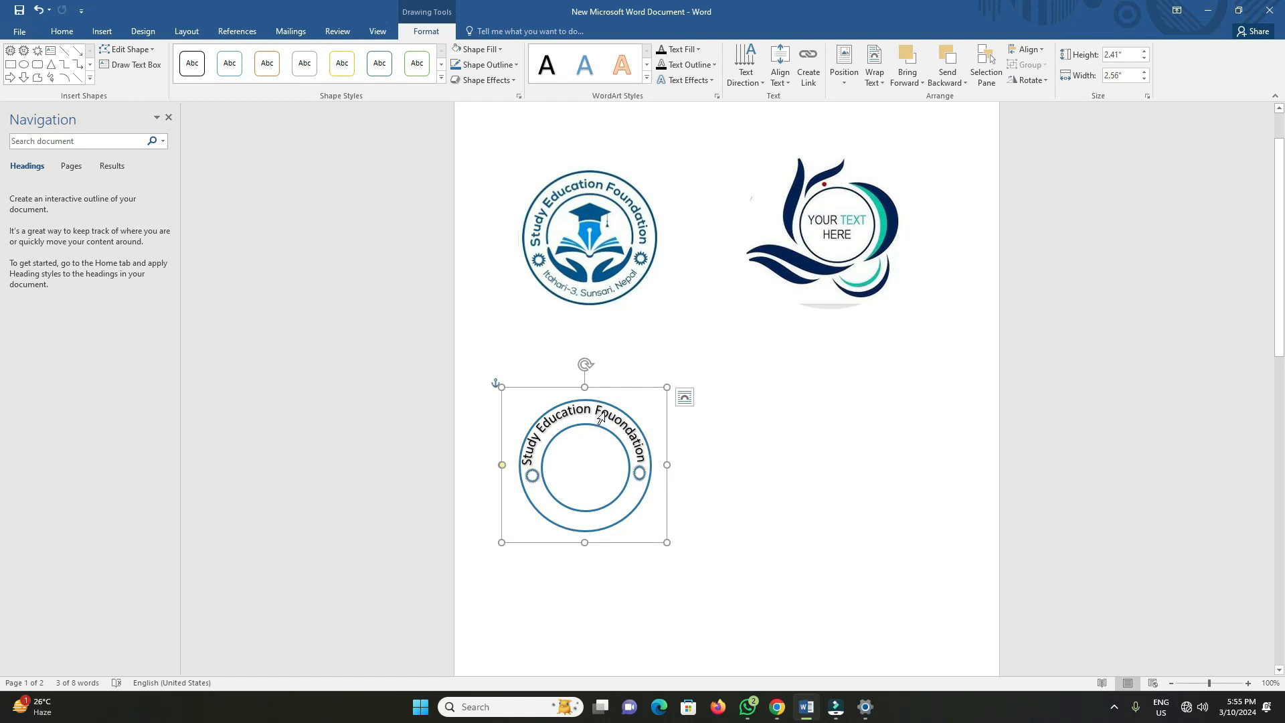
- Fill the arched title text with a darker theme blue matching the circle outlines
click(697, 51)
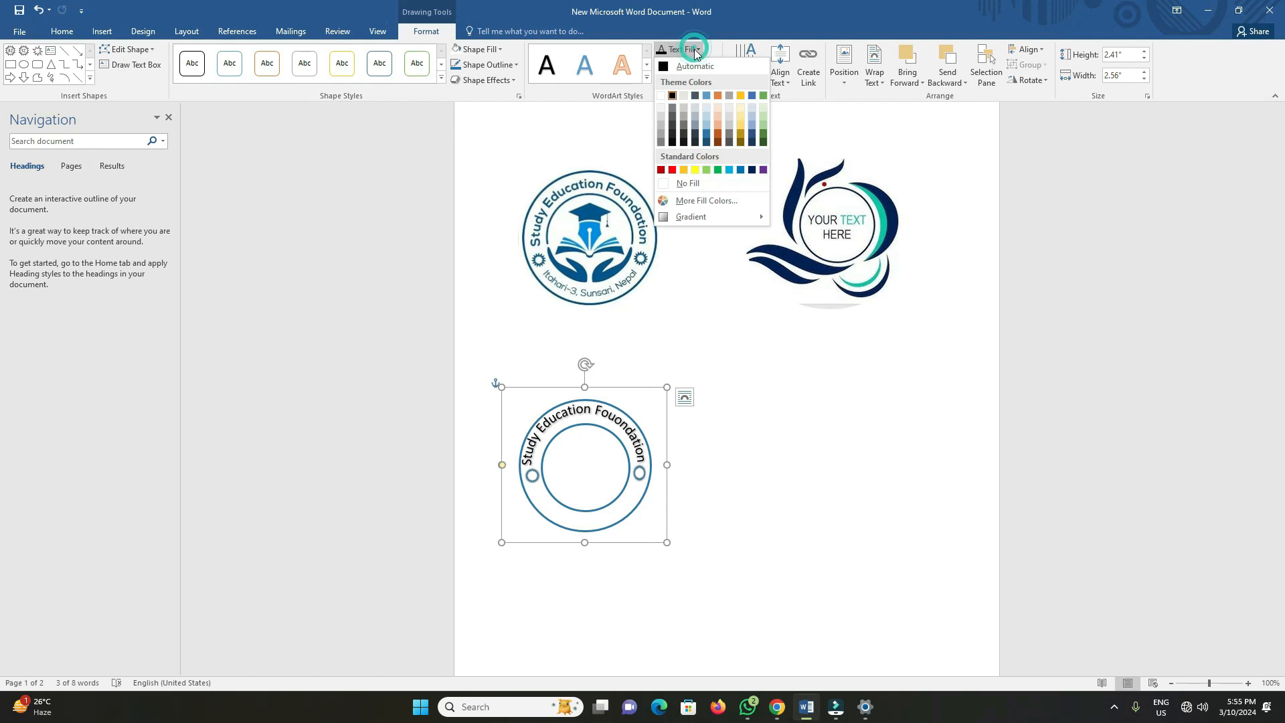
click(706, 132)
click(718, 462)
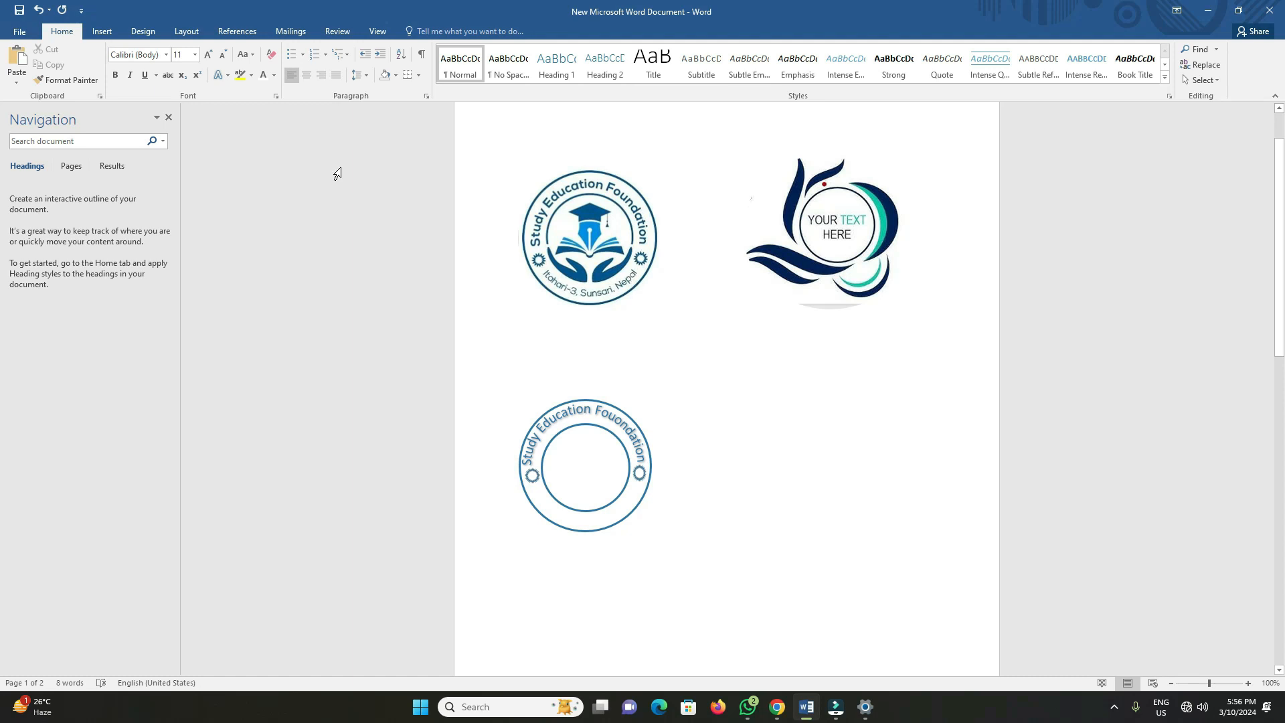
- Insert WordArt in the Fill - Black, Text 1, Shadow style with the foundation's address line and apply the downward arch Follow Path transform
click(102, 31)
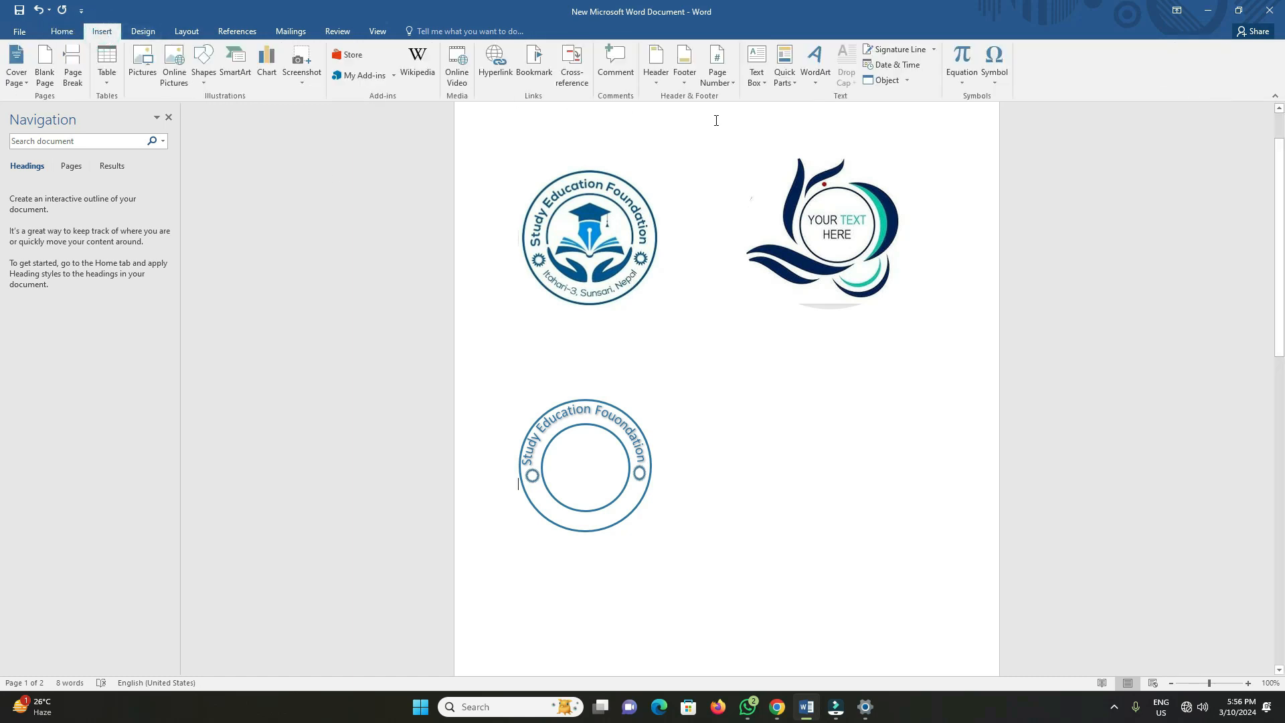
click(822, 83)
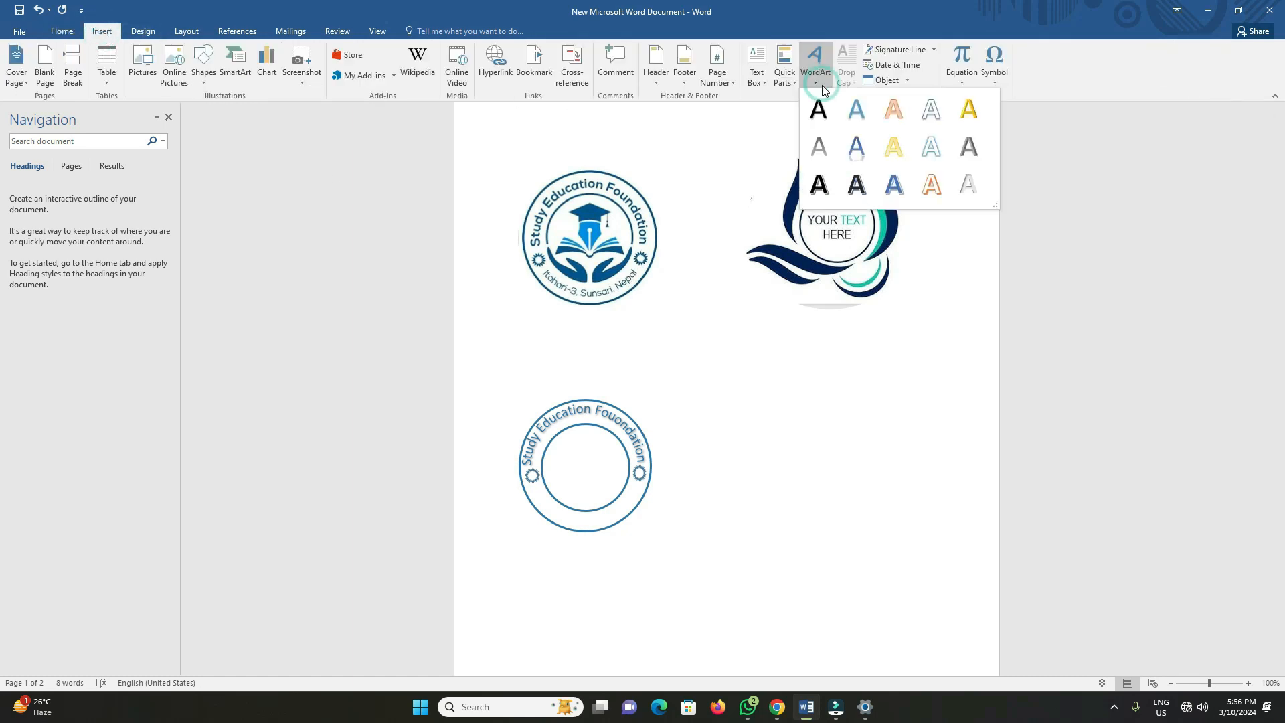
click(819, 119)
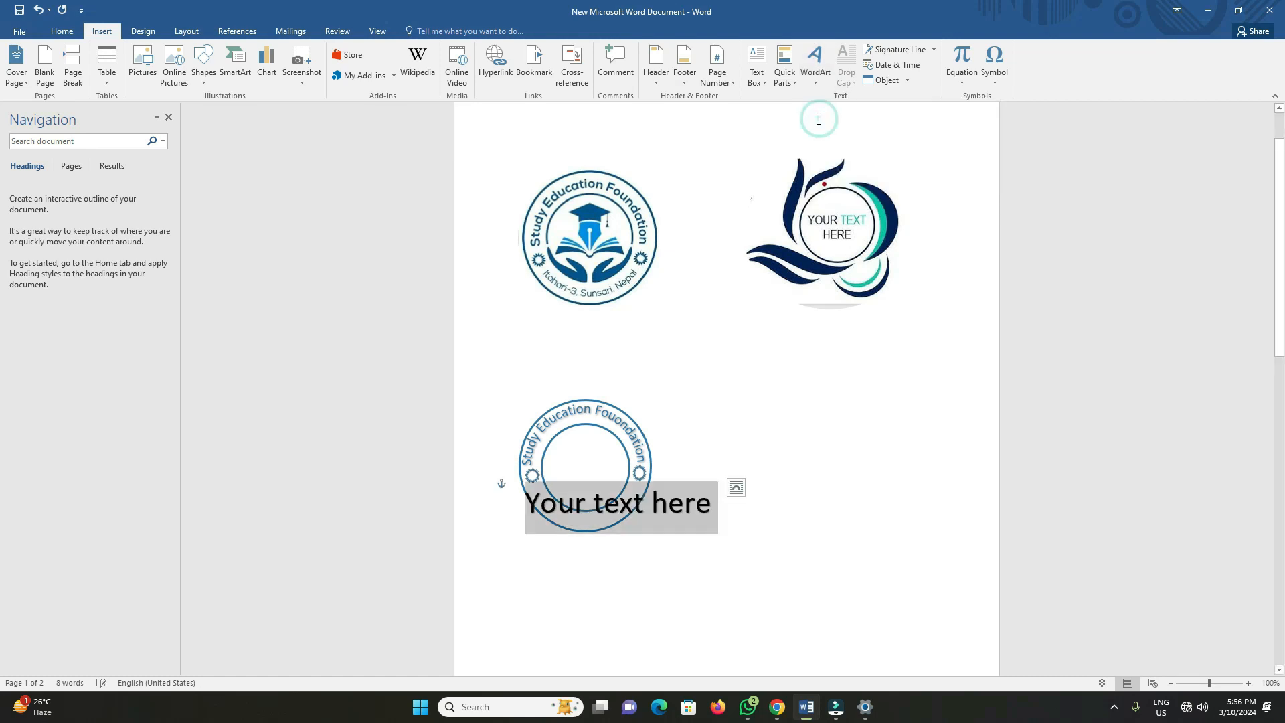
click(701, 87)
mouse_move(702, 255)
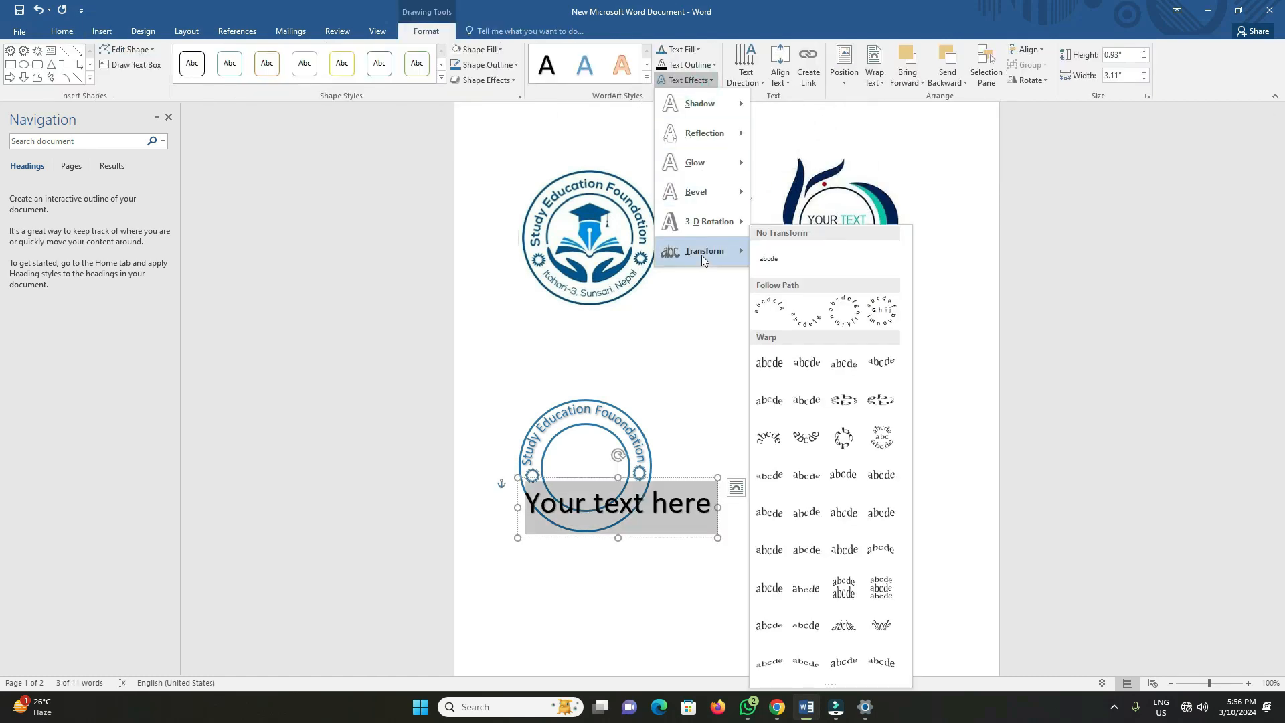
click(808, 322)
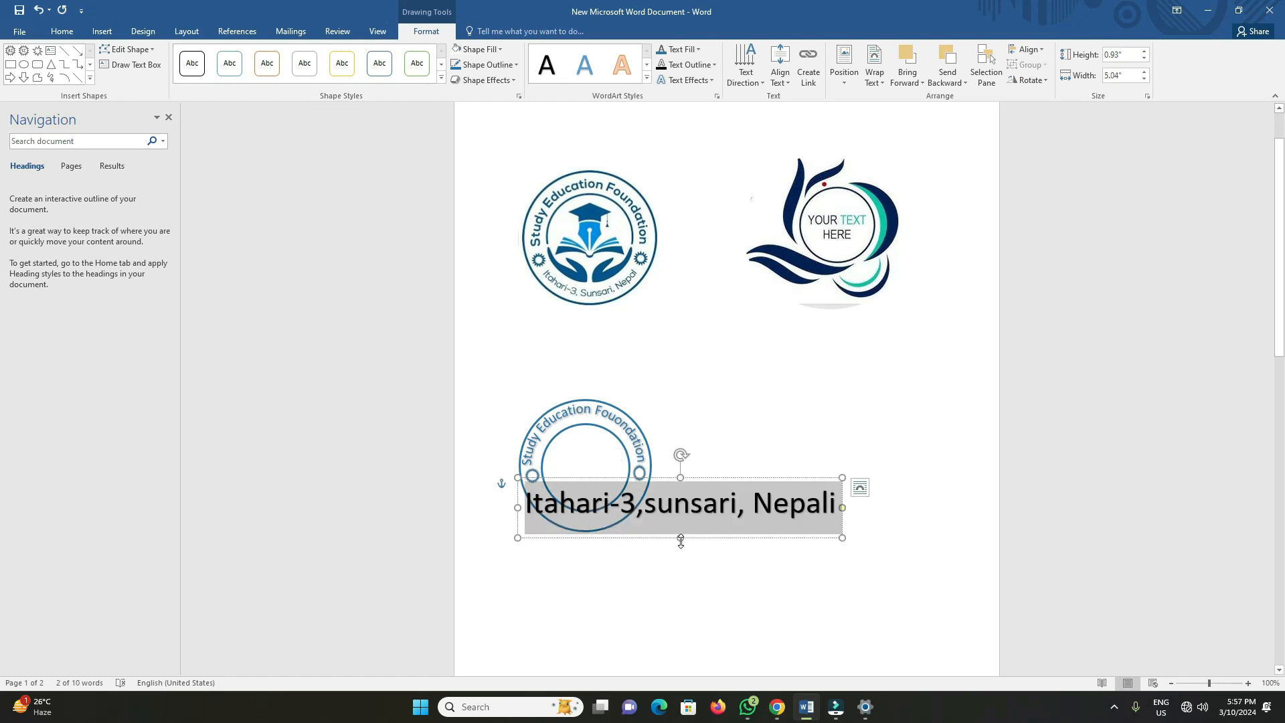
- Set the address WordArt's font size to 16 and fit it, about 2.84" high and 2.65" wide, into the lower band between the circles
drag(681, 541, 573, 529)
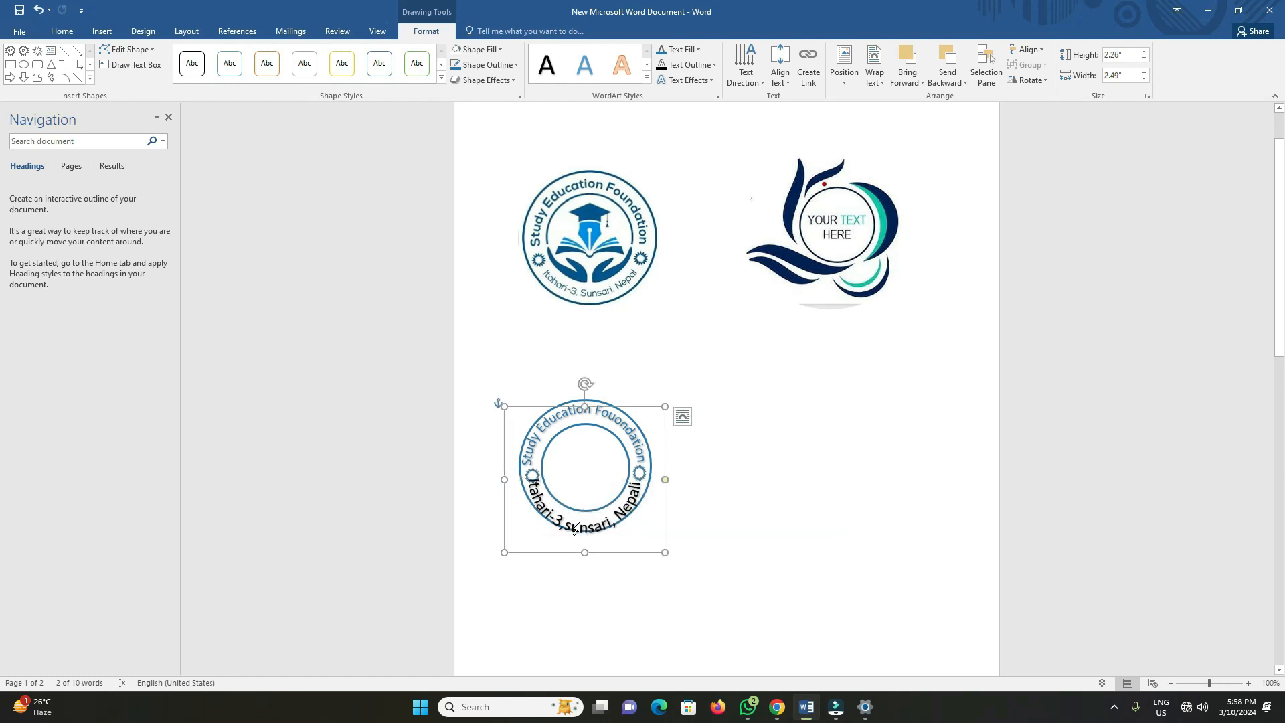
triple_click(573, 529)
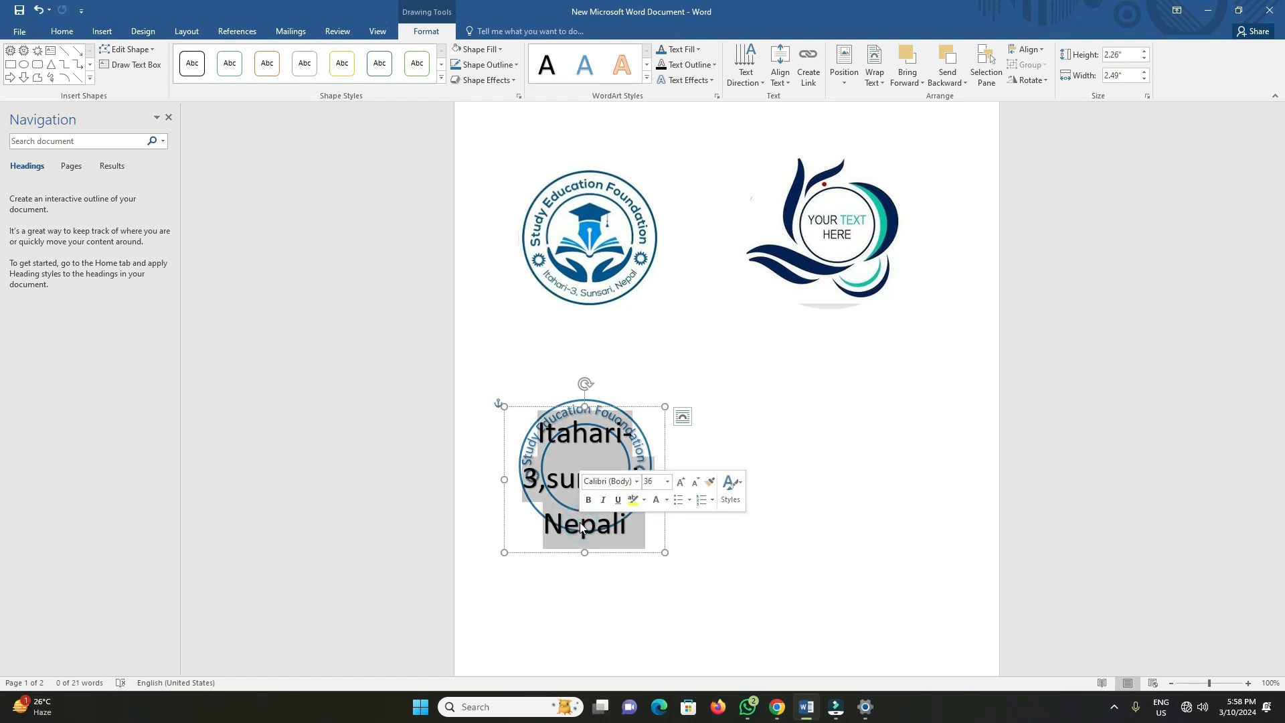
click(668, 485)
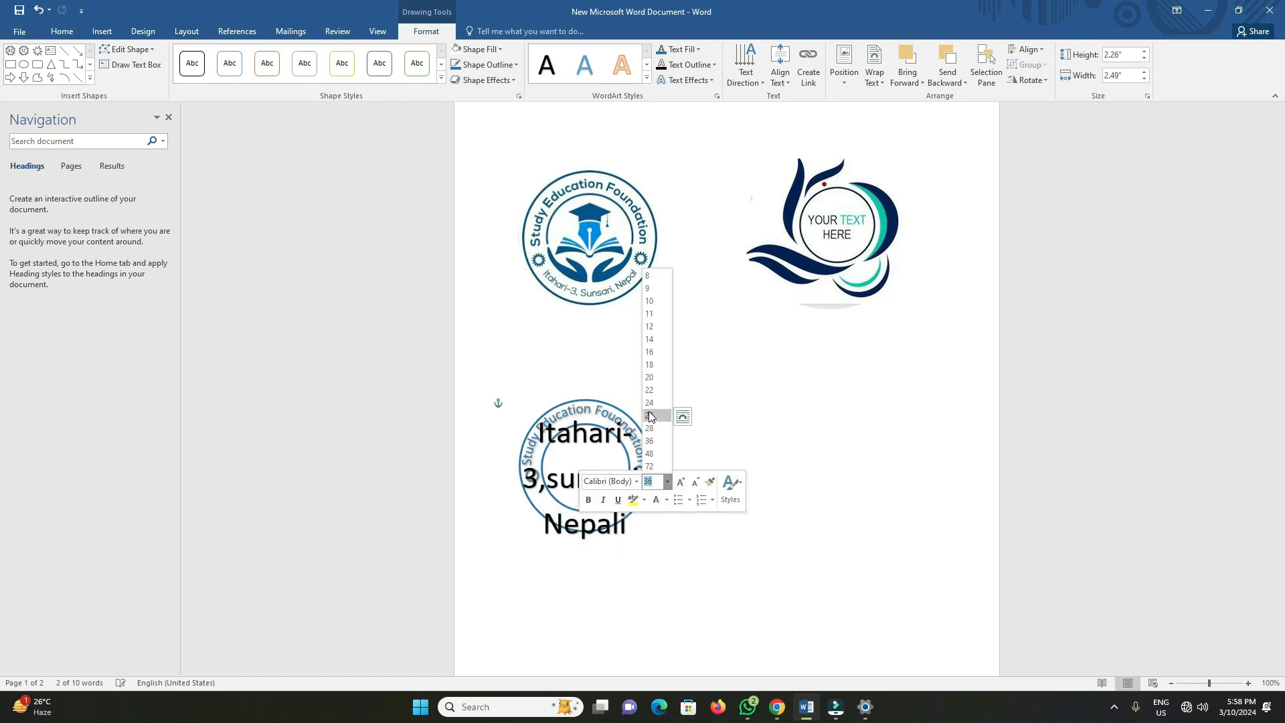
click(648, 360)
key(ctrl+z)
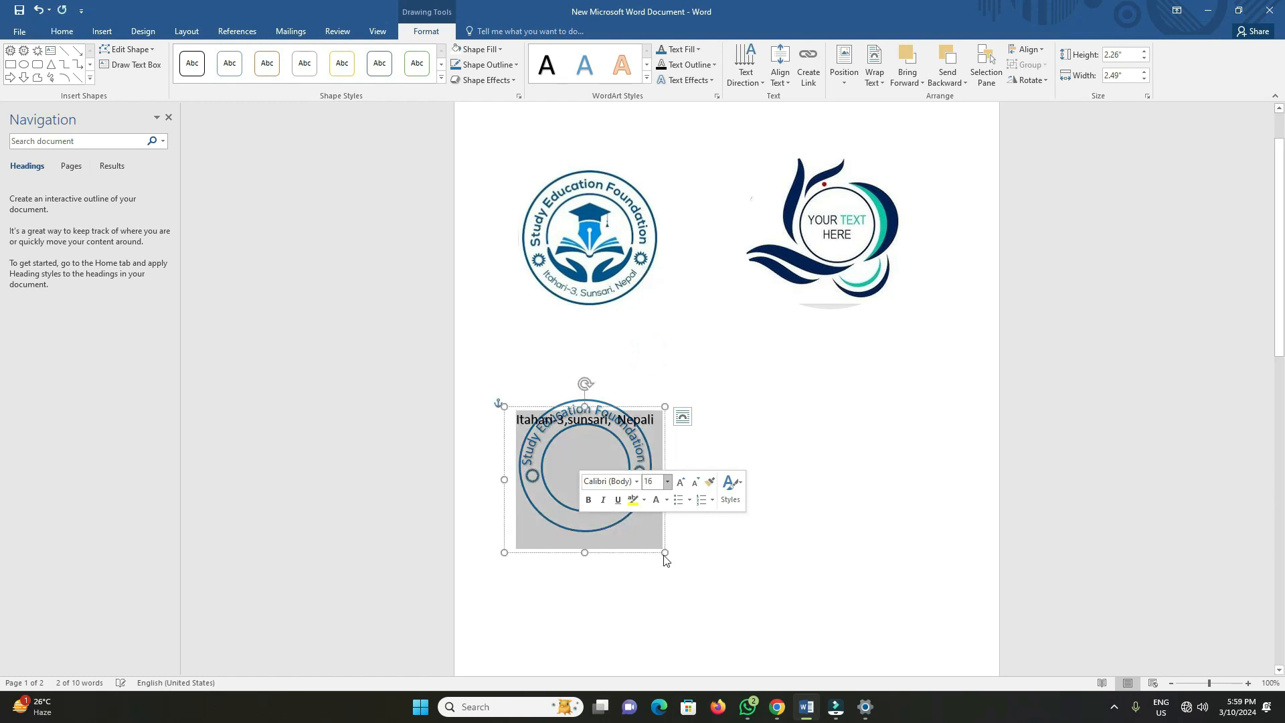
click(589, 536)
key(ctrl+y)
click(745, 559)
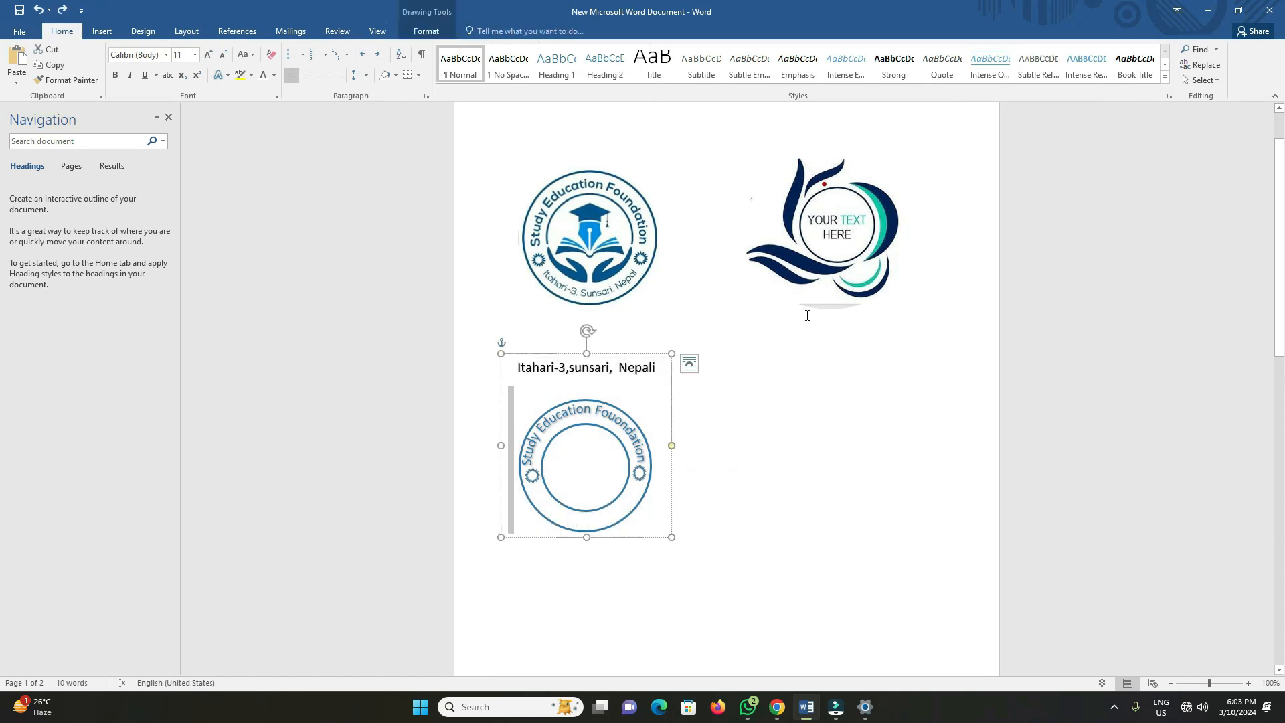
- Fill the curved address text with the same darker theme blue as the title
double_click(592, 353)
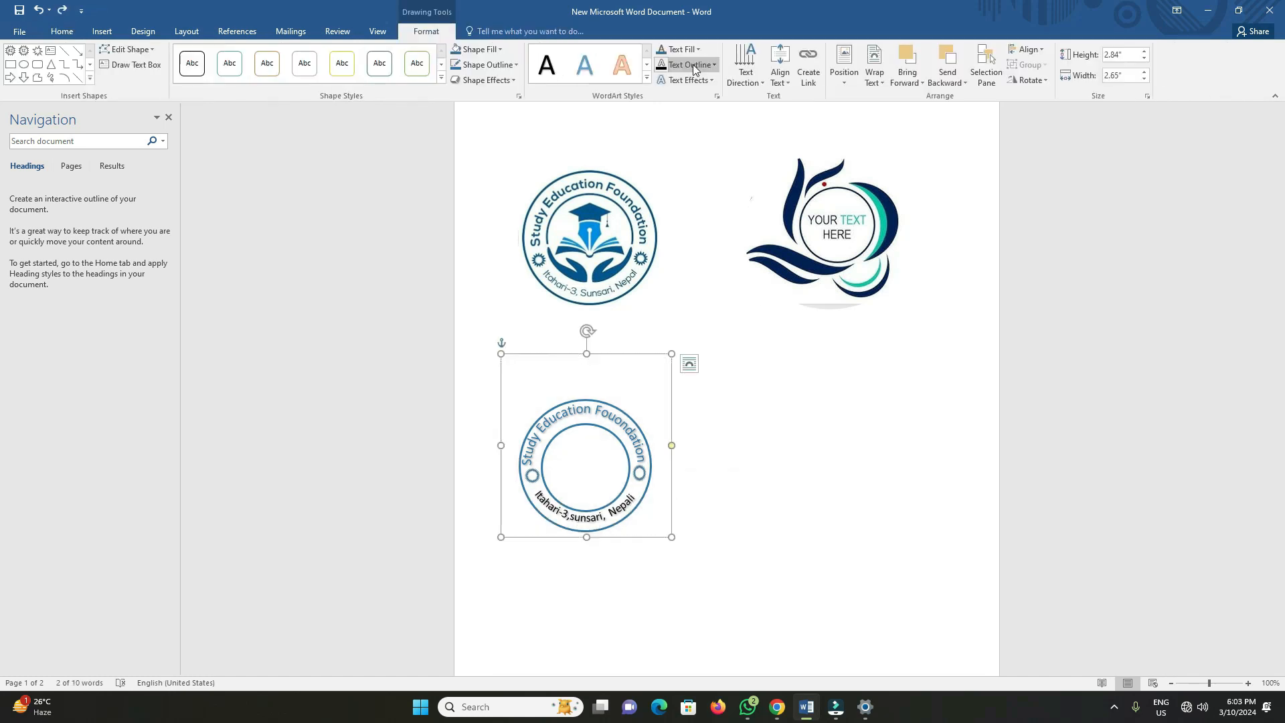
click(698, 52)
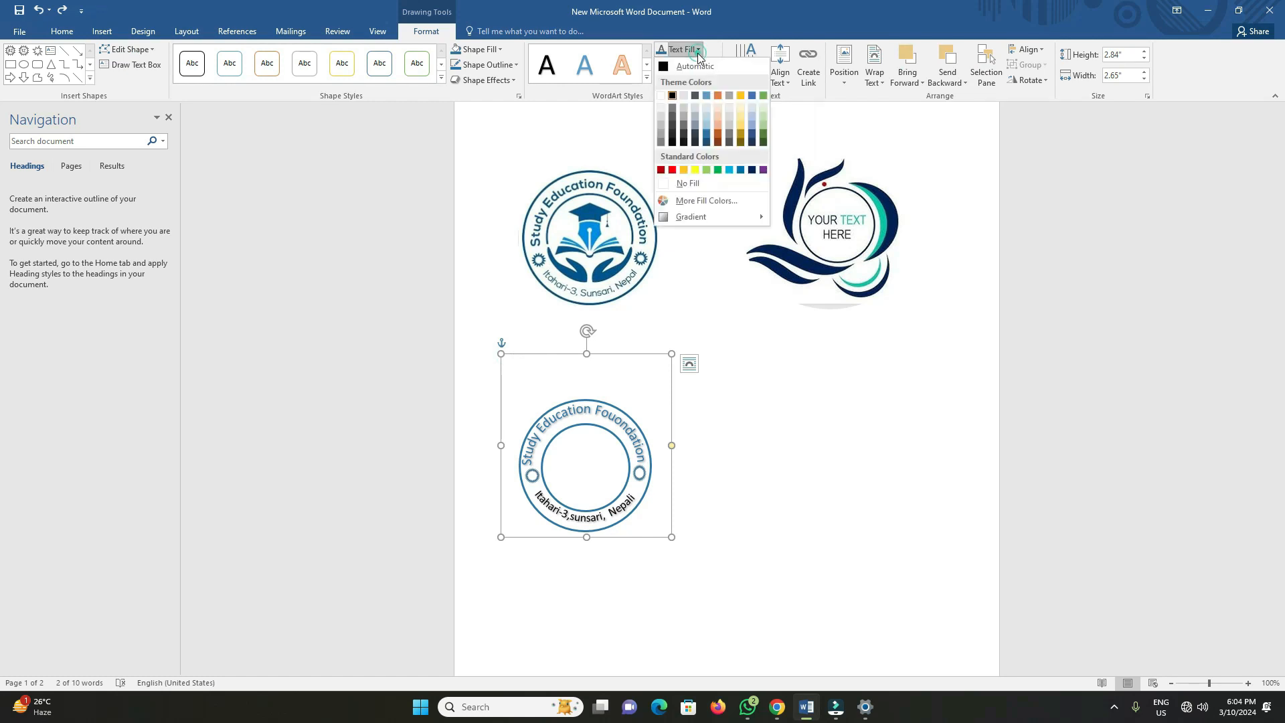
click(710, 138)
click(831, 440)
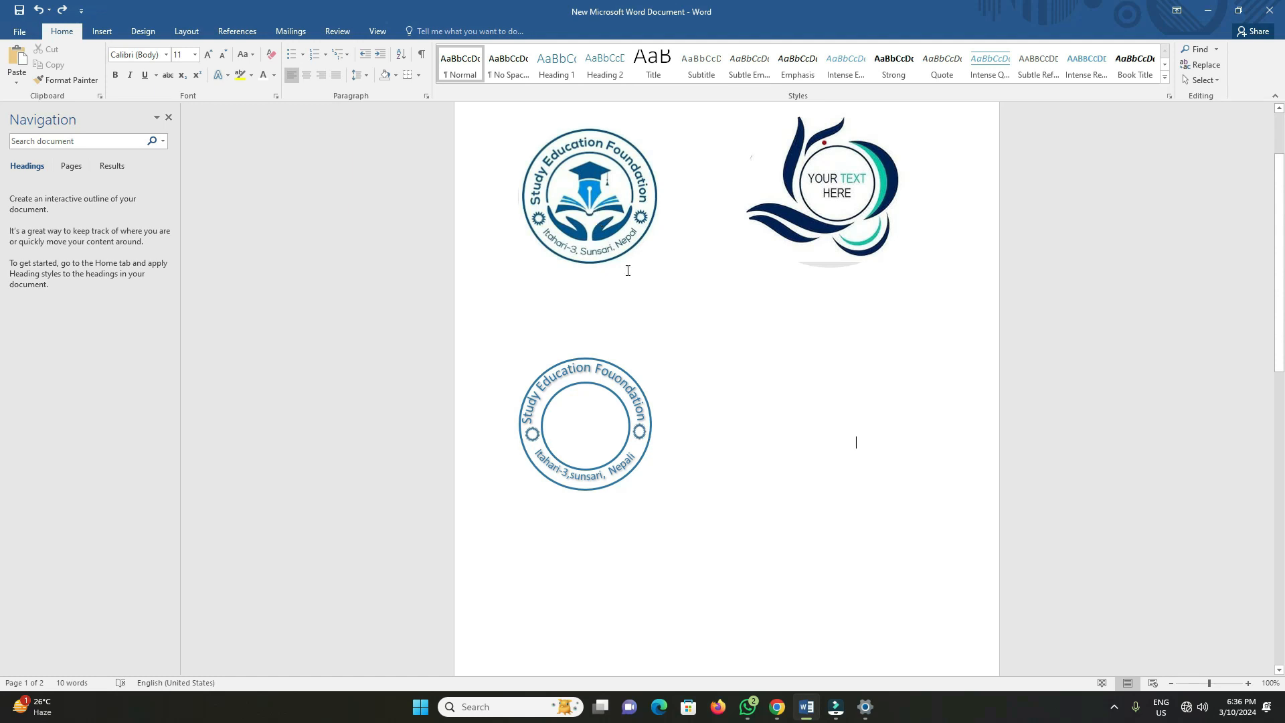
- Insert the graduation cap, book and hands emblem picture and scale it down to about 2.2" high and 2.24" wide
click(102, 30)
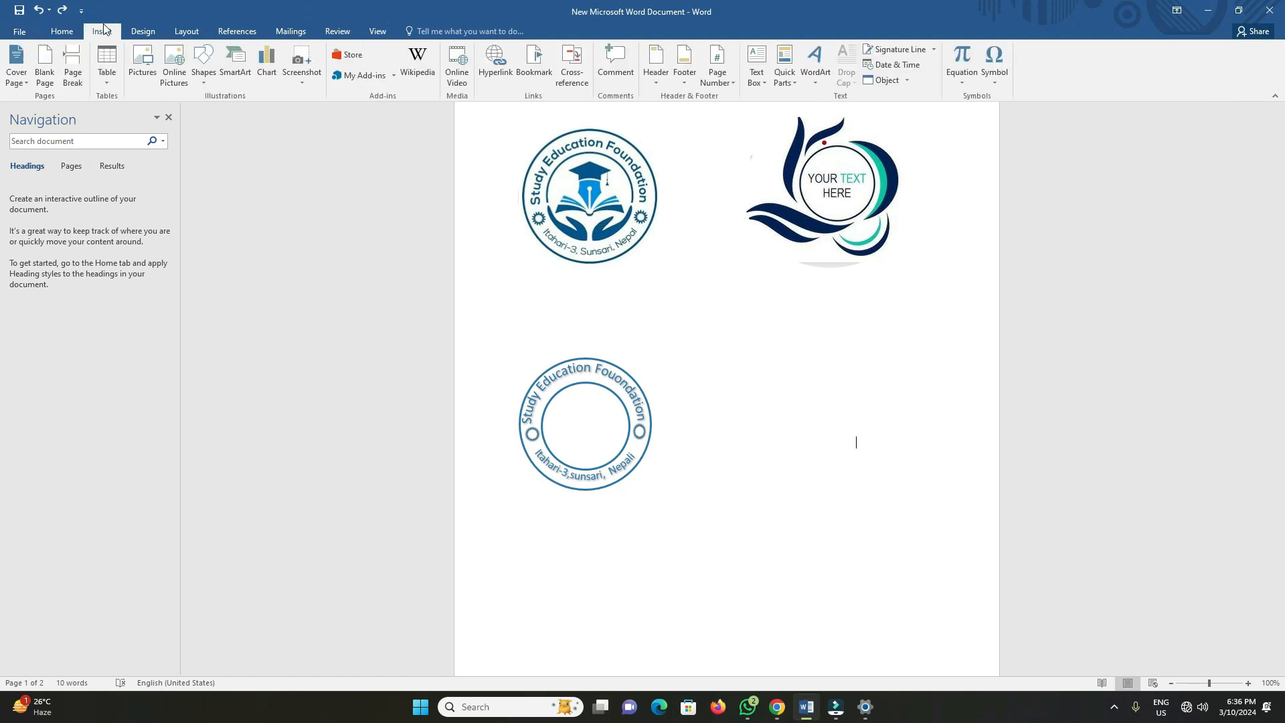
click(148, 77)
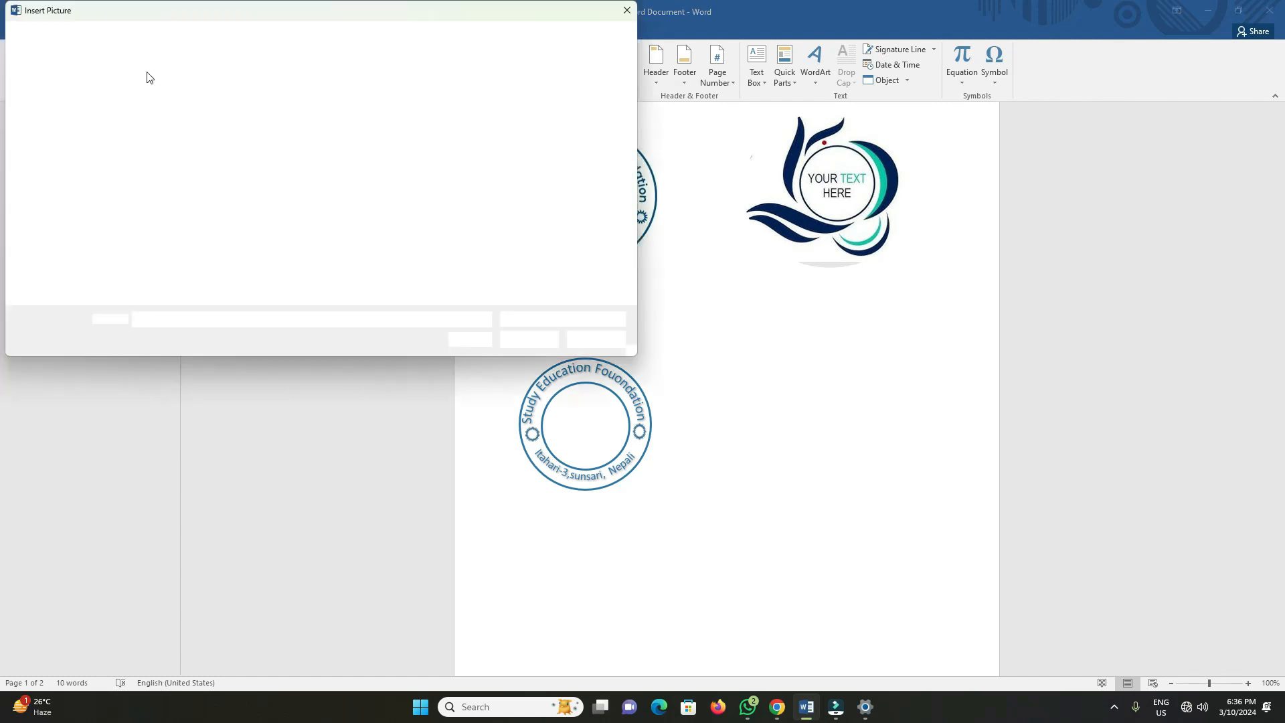
click(213, 149)
click(526, 340)
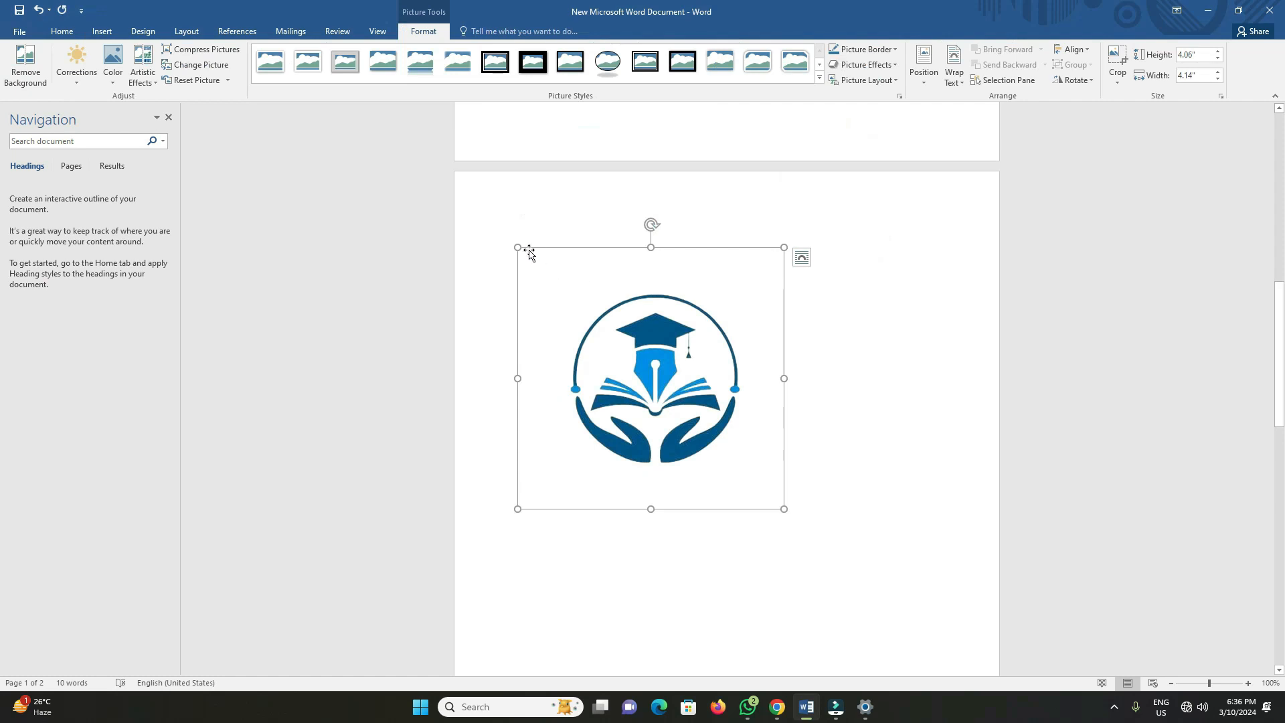
drag(518, 248, 641, 369)
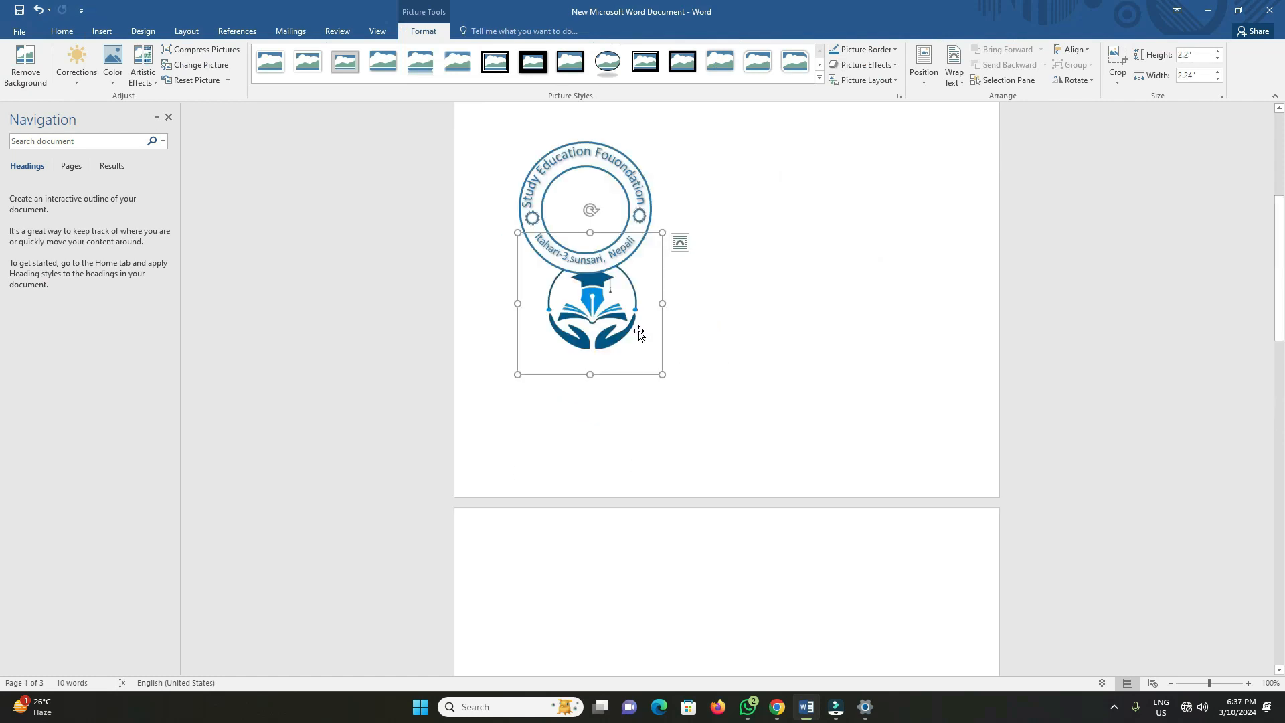
- Set the emblem picture's text wrapping to In Front of Text, then resize and move it to fit inside the inner circle
click(958, 81)
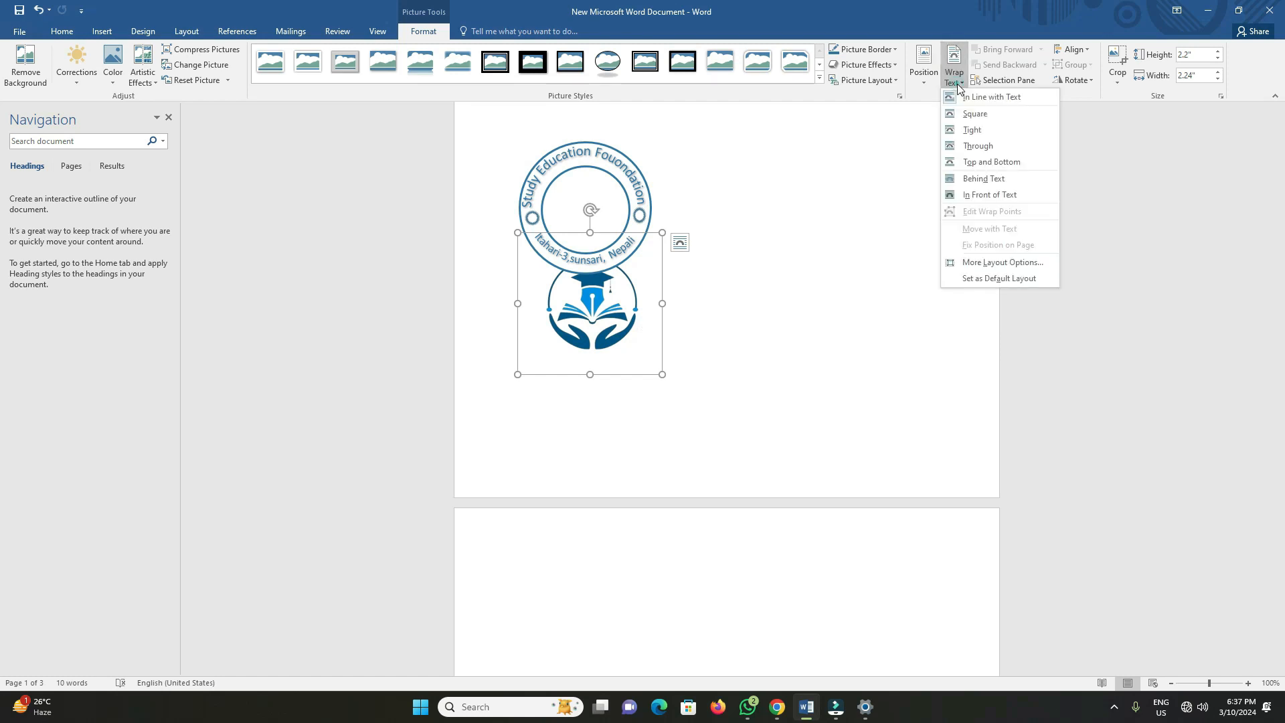
click(969, 195)
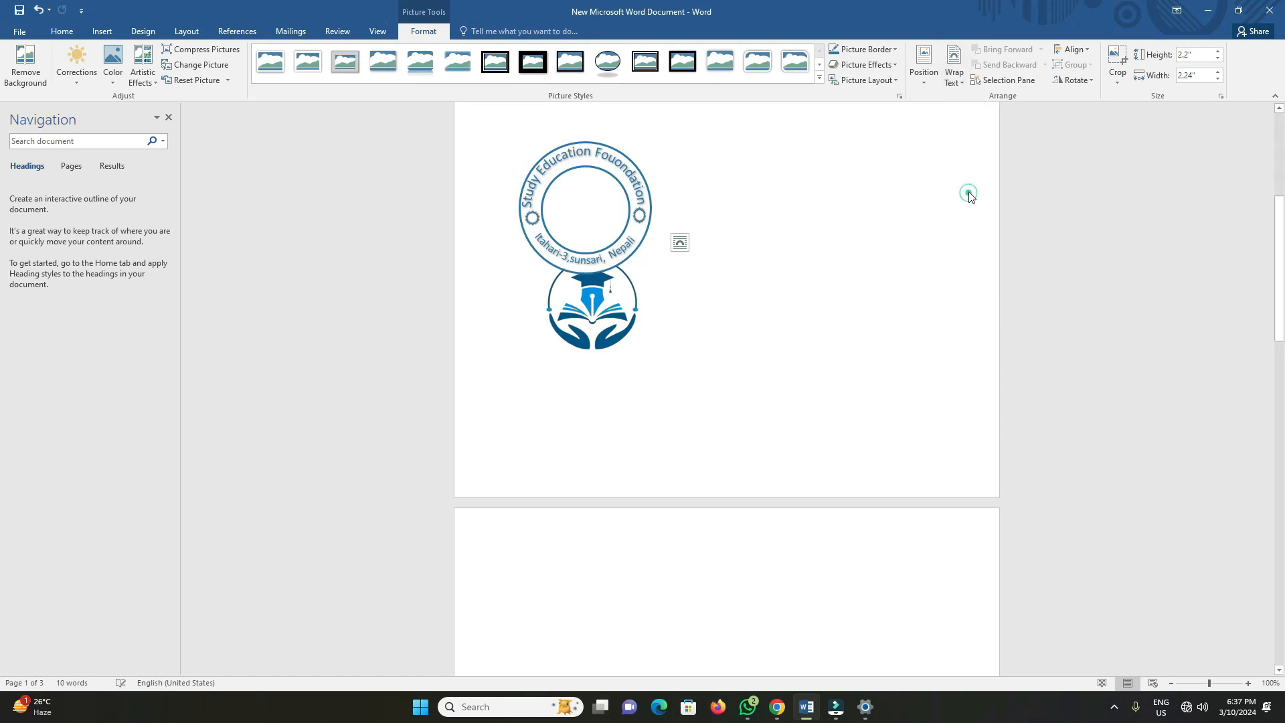
drag(519, 375, 563, 329)
drag(623, 269, 592, 199)
drag(632, 158, 648, 152)
click(736, 361)
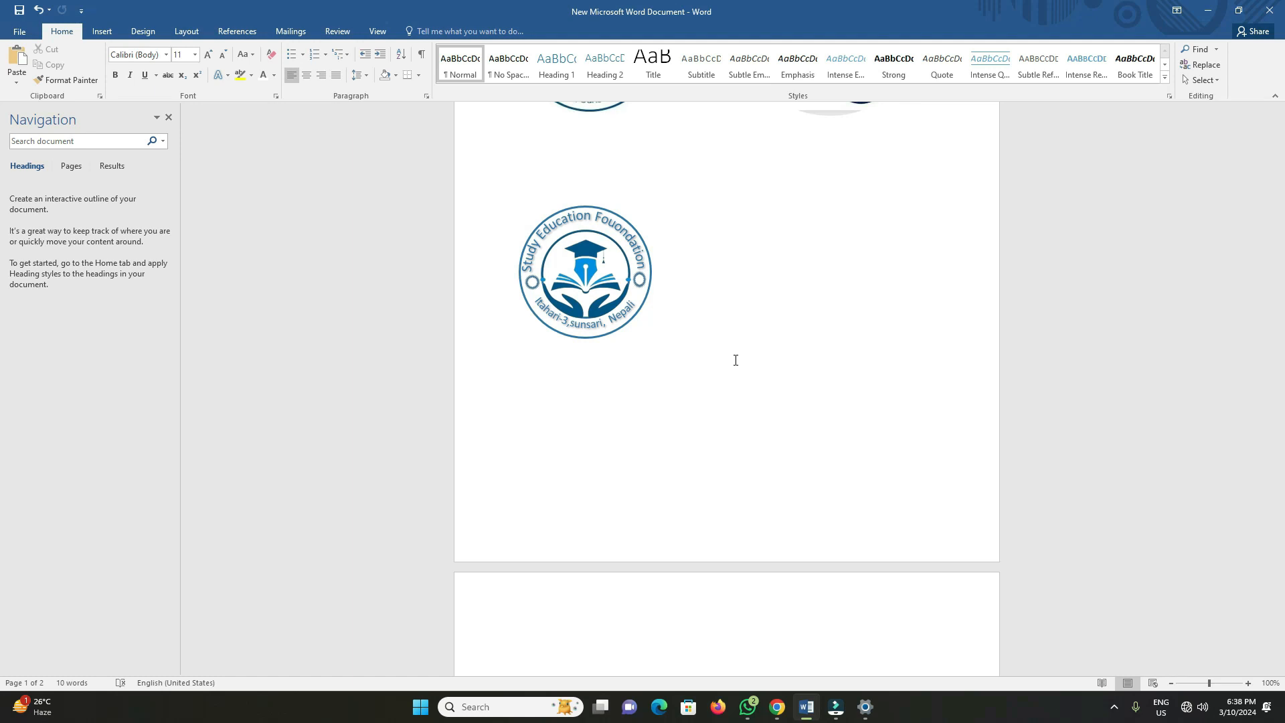